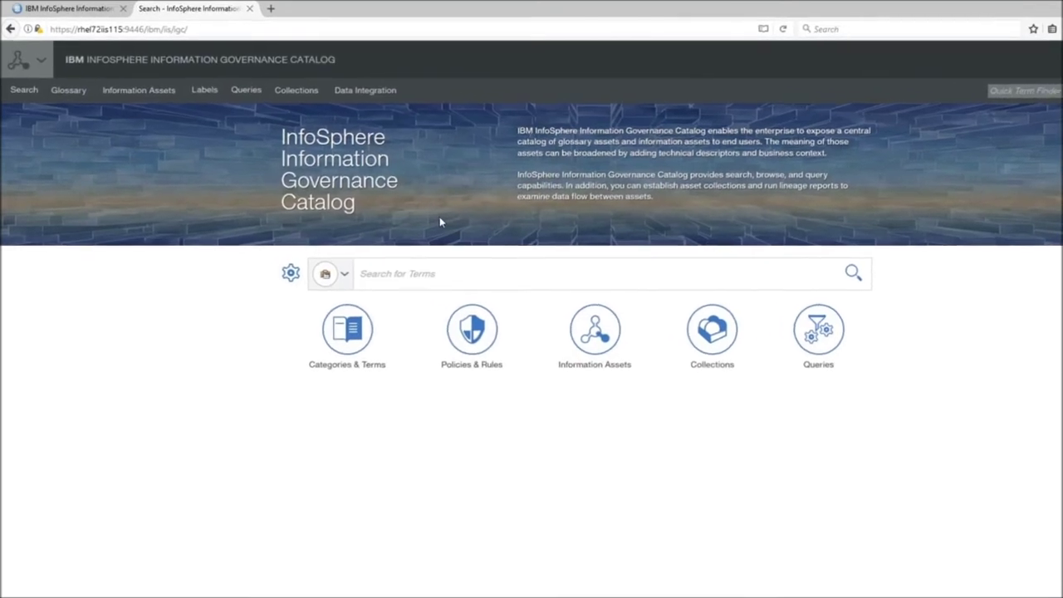
Step: Switch to Glossary Development and start a new category named EQUIPMENT without a parent category
click(48, 75)
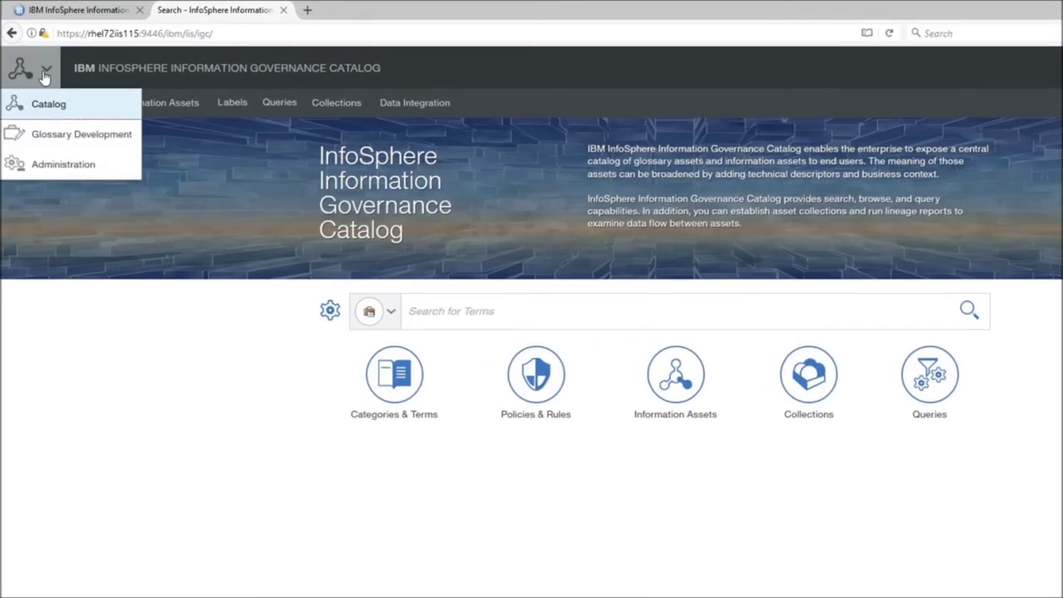
click(53, 134)
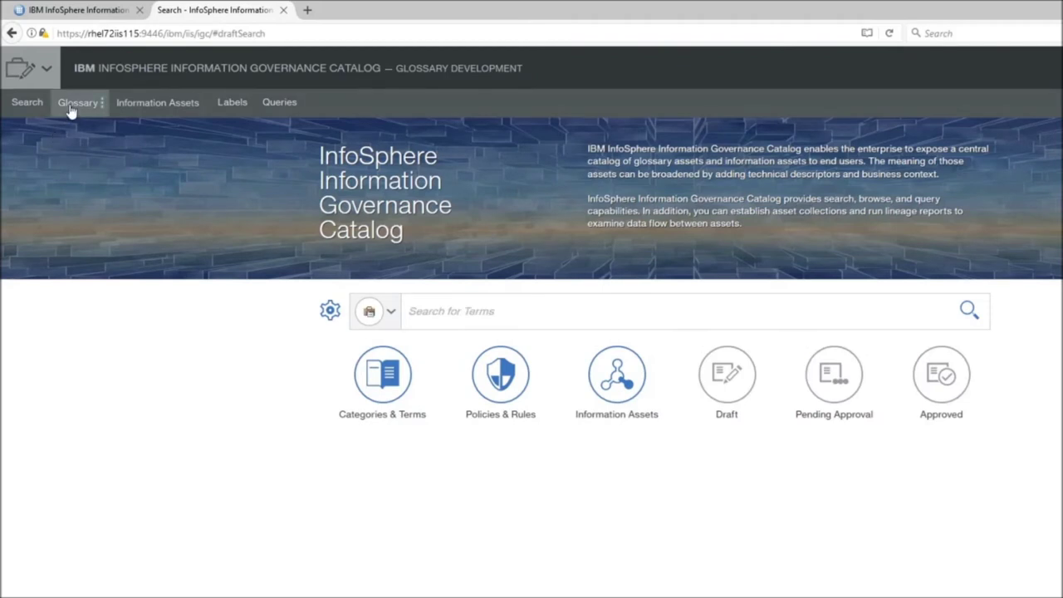
click(71, 105)
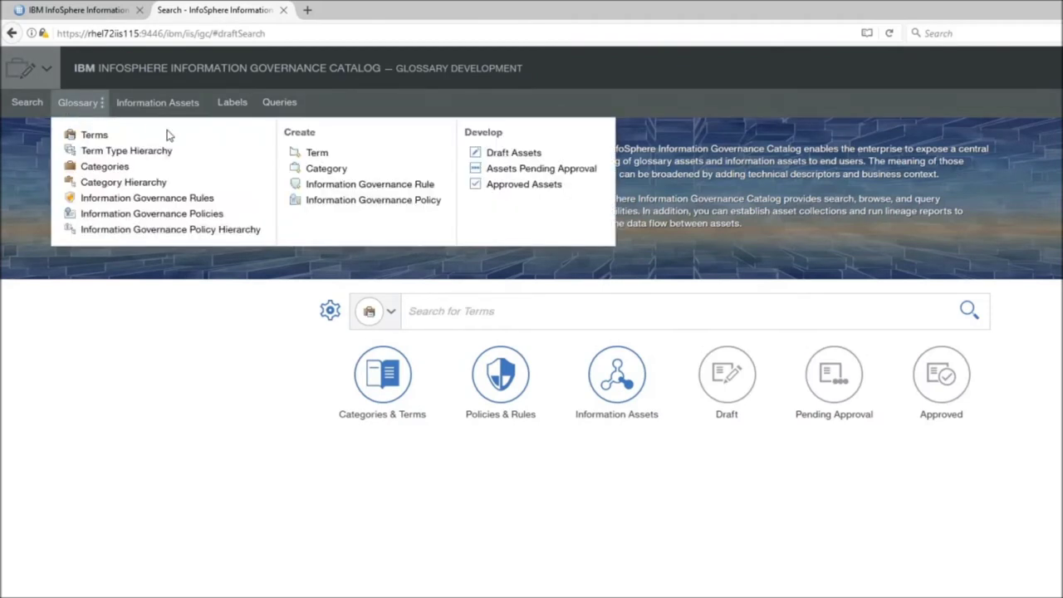
click(318, 170)
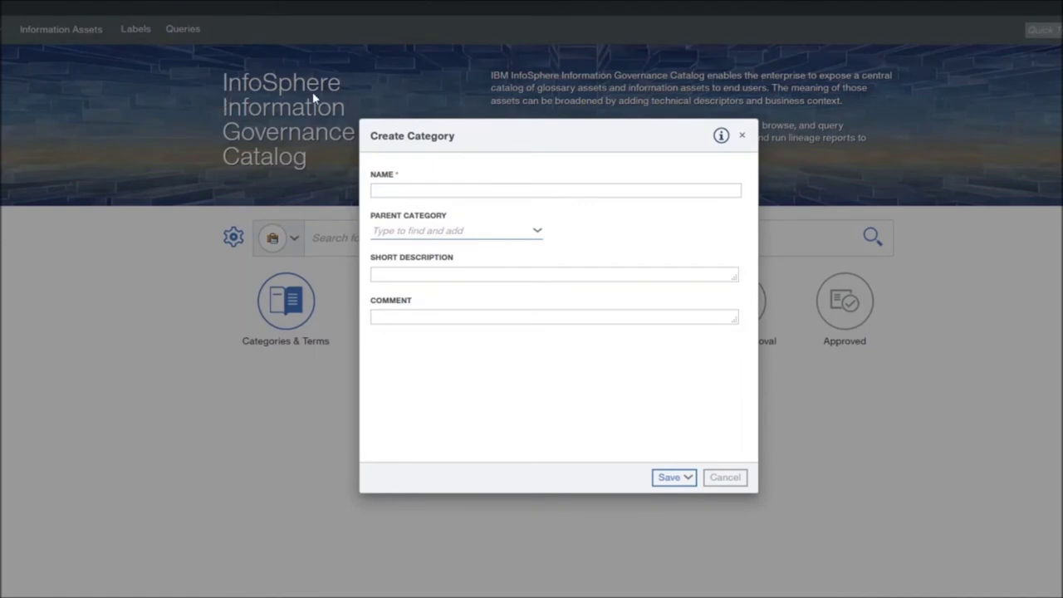
click(411, 191)
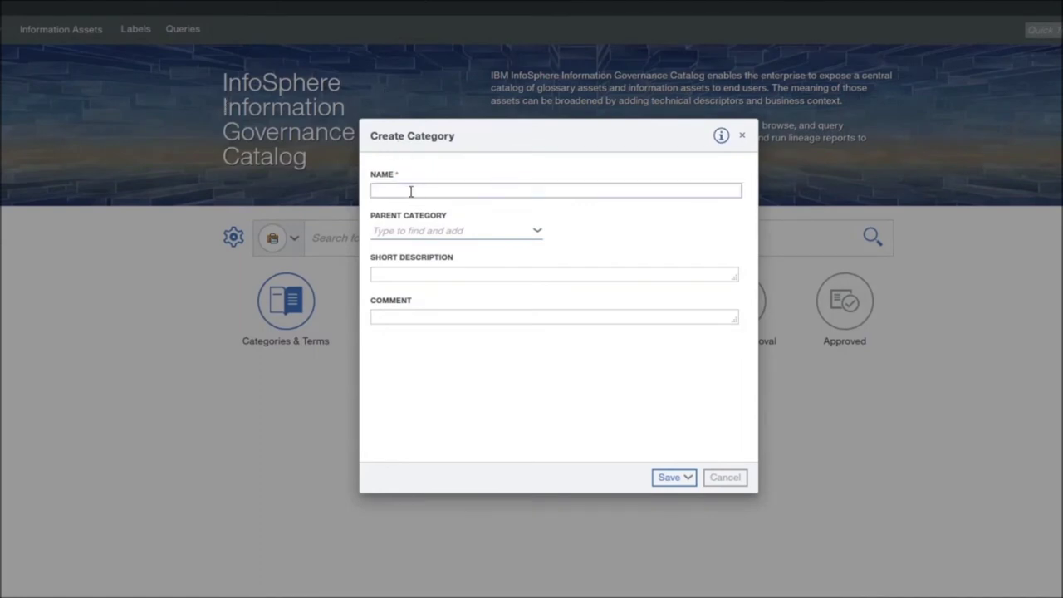
text(EQUIPMENT)
click(536, 234)
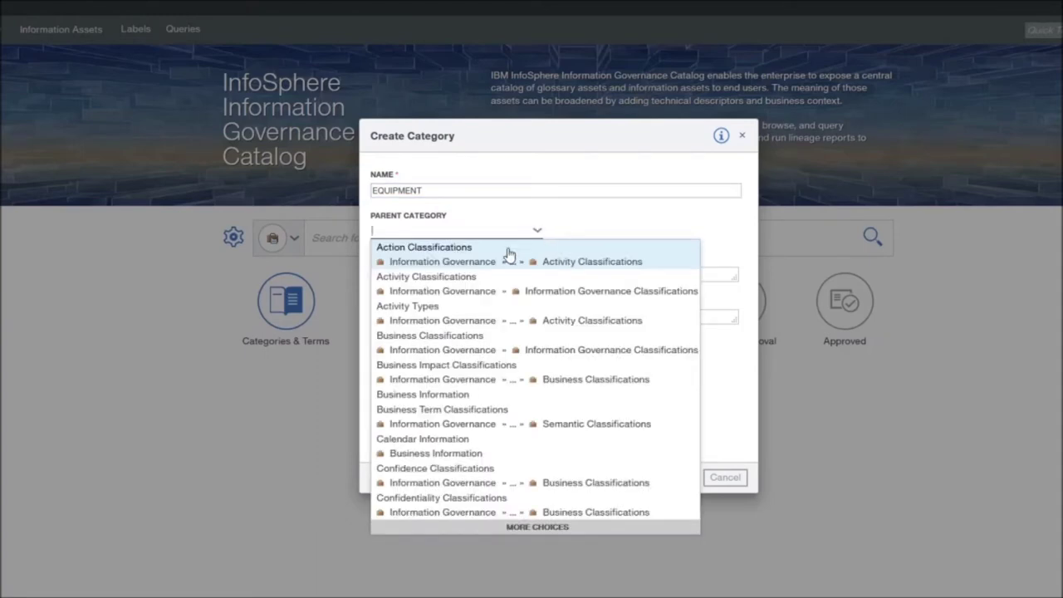
click(298, 385)
Step: Enter the short description "This is the category for all the equipment within the organization", and save and close the category
click(594, 274)
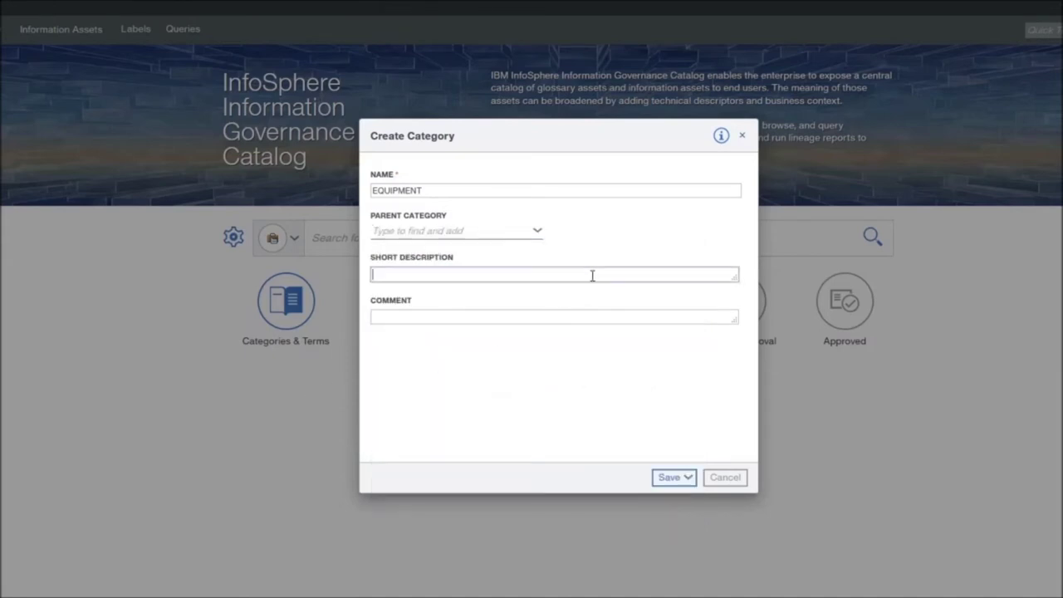
text(This is the category for all the eq)
key(BackSpace)
key(BackSpace)
key(BackSpace)
text(e)
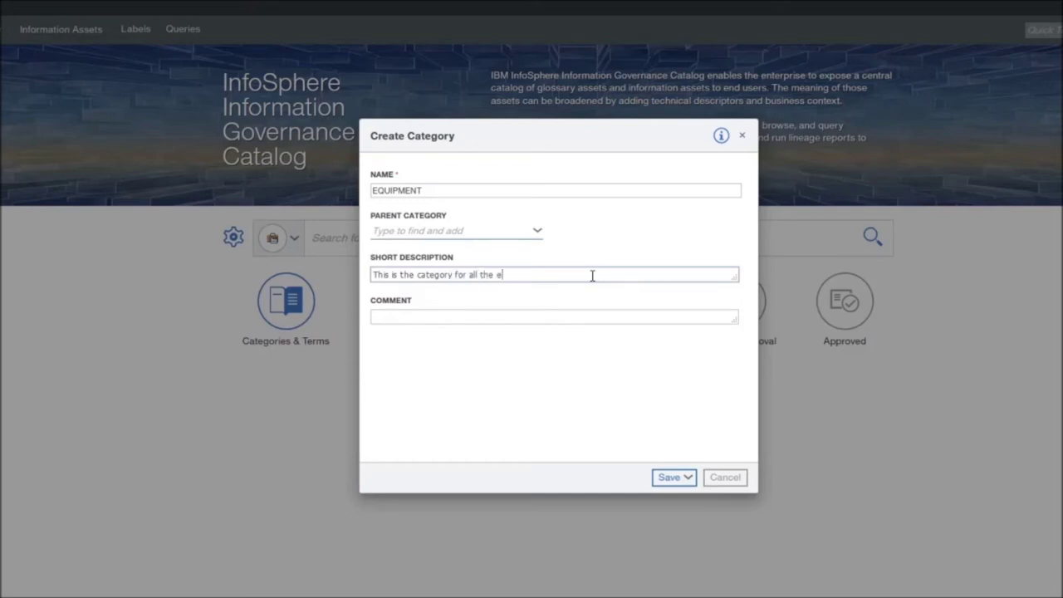
text(quipments with)
key(BackSpace)
key(BackSpace)
key(BackSpace)
key(BackSpace)
key(BackSpace)
key(BackSpace)
key(BackSpace)
key(BackSpace)
key(BackSpace)
key(BackSpace)
key(BackSpace)
key(BackSpace)
key(BackSpace)
key(BackSpace)
key(BackSpace)
text(equipments -)
key(BackSpace)
key(BackSpace)
key(BackSpace)
key(BackSpace)
text(t within the)
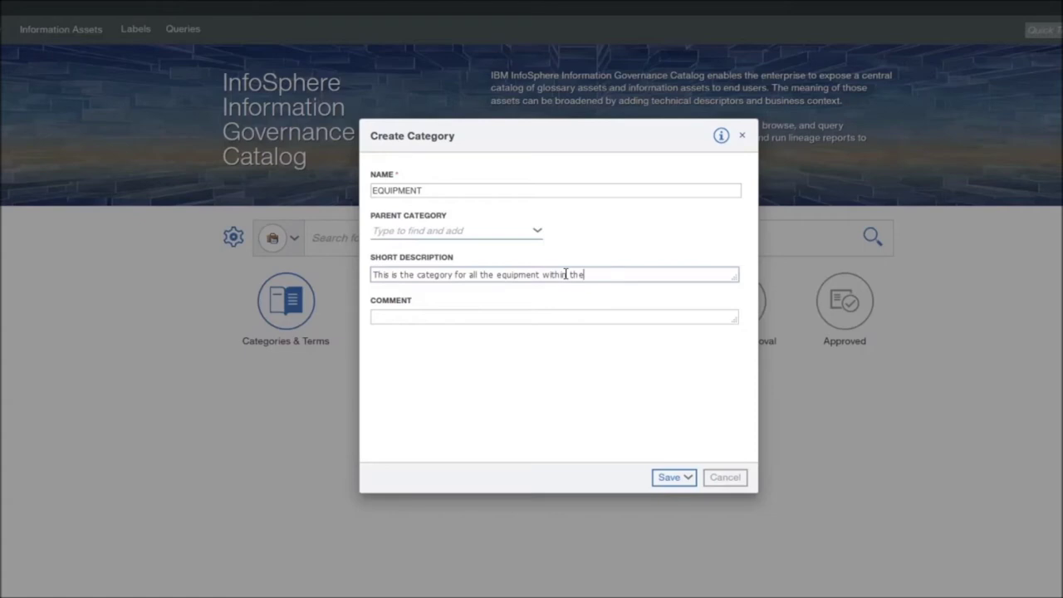
text( organization)
click(688, 479)
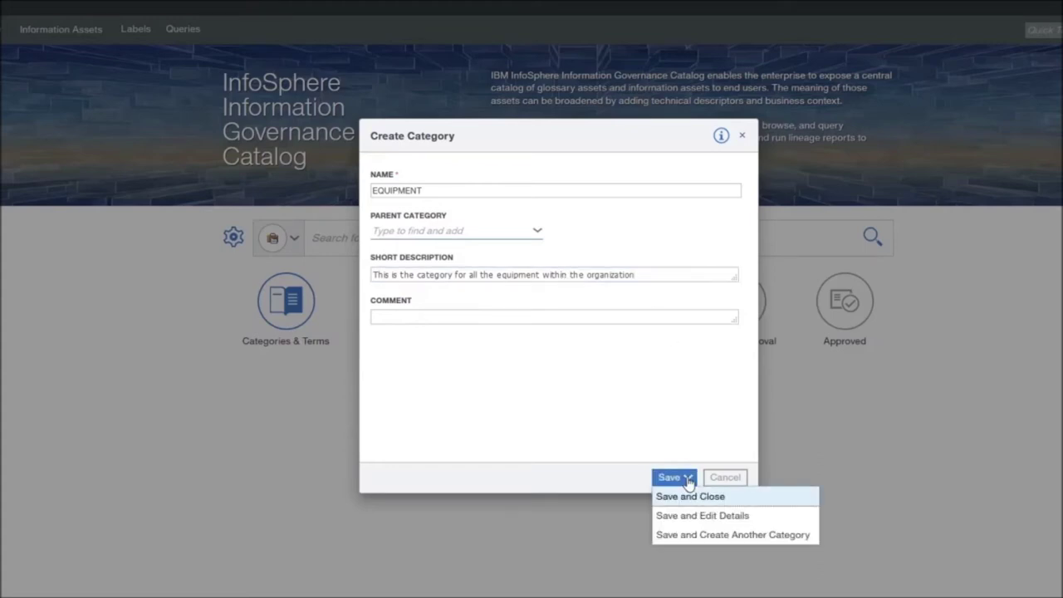
click(688, 501)
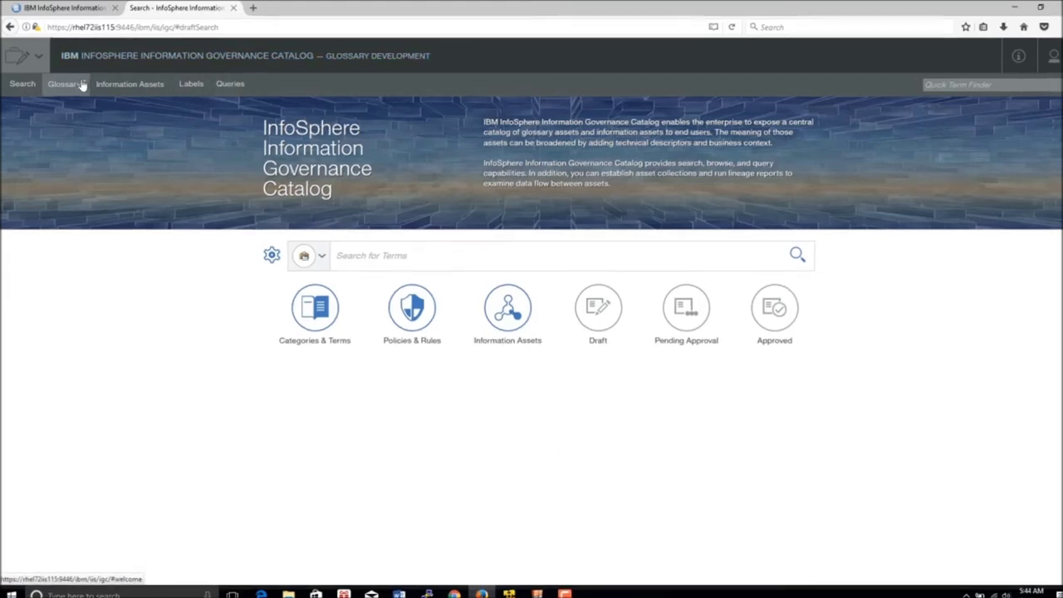
click(83, 86)
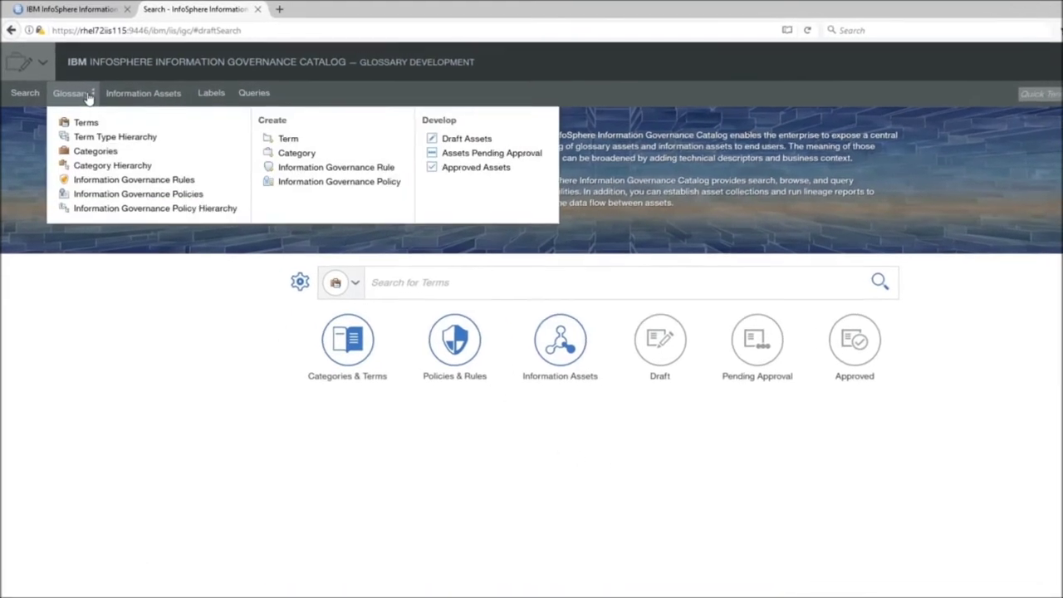
click(307, 148)
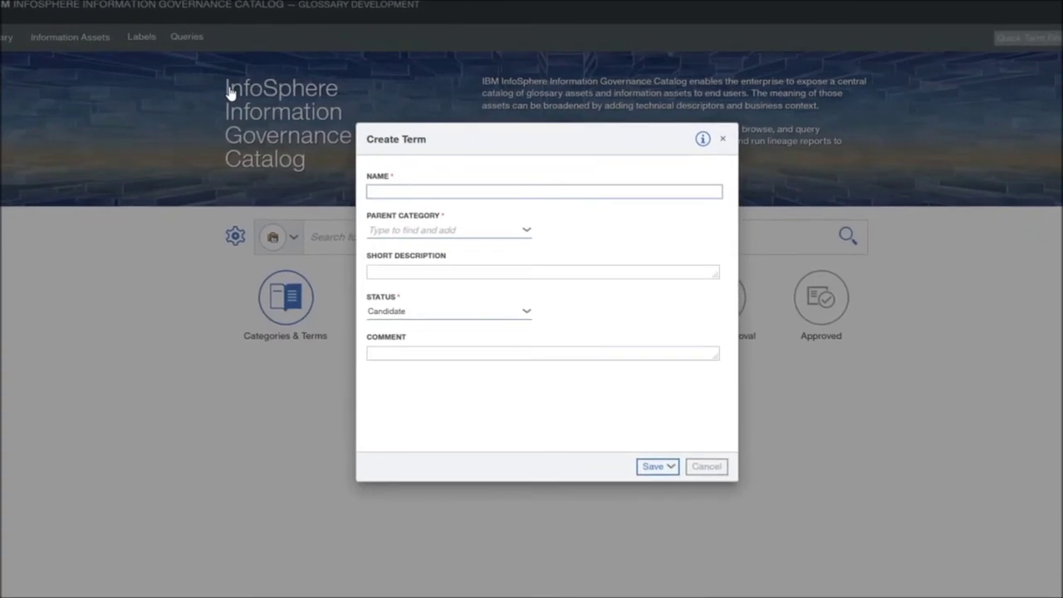
text(Location_ Identifier)
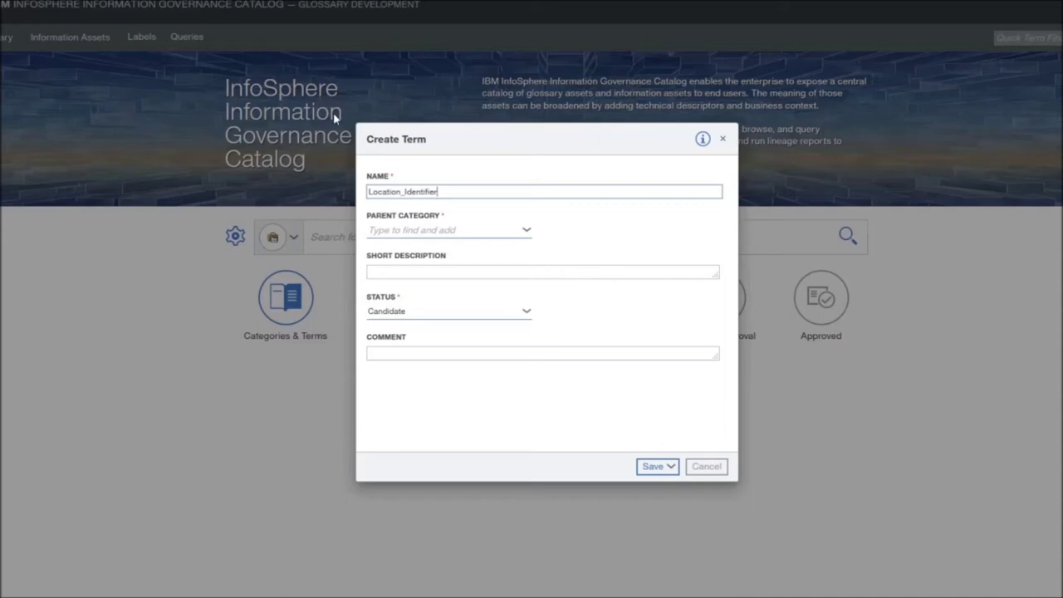
click(526, 231)
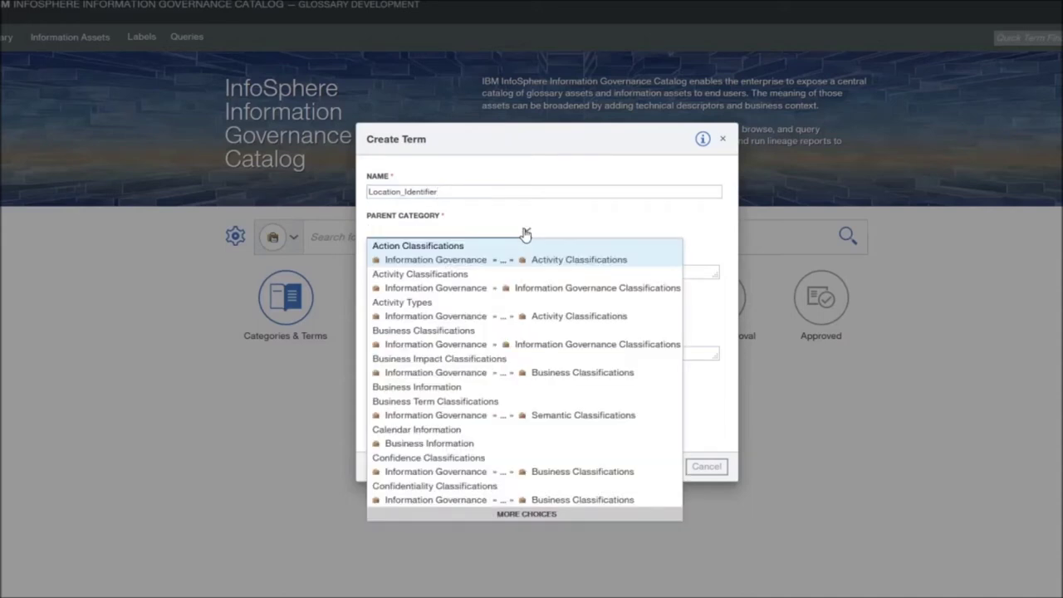
text(Lo)
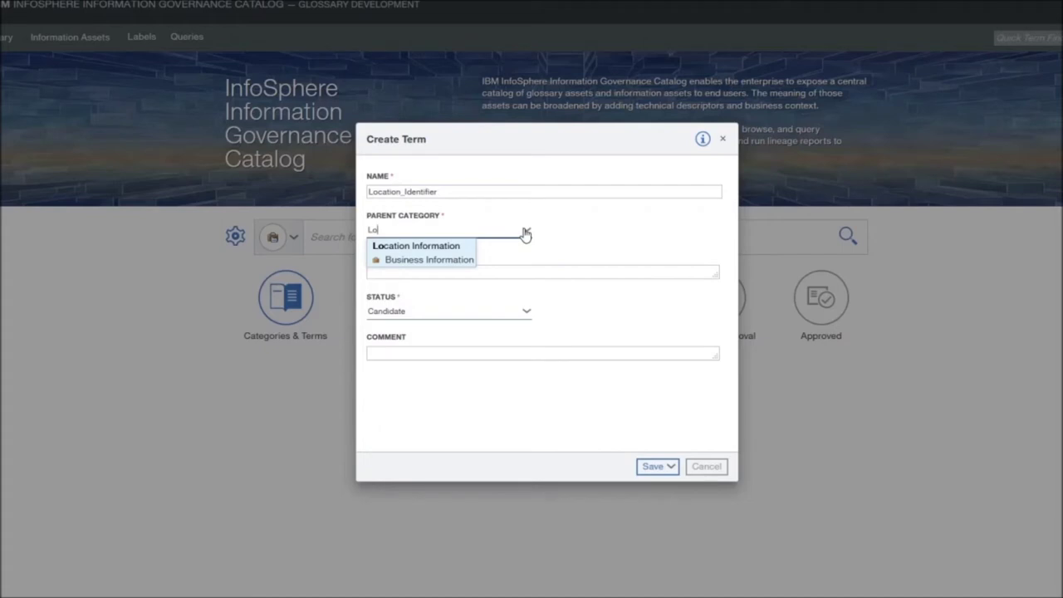
text(cation)
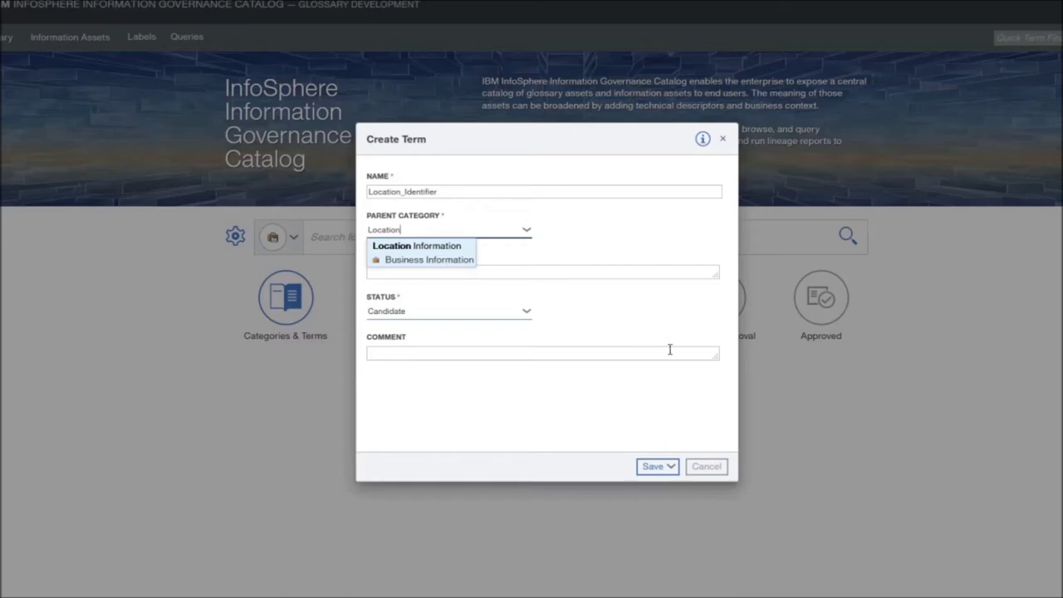
click(739, 503)
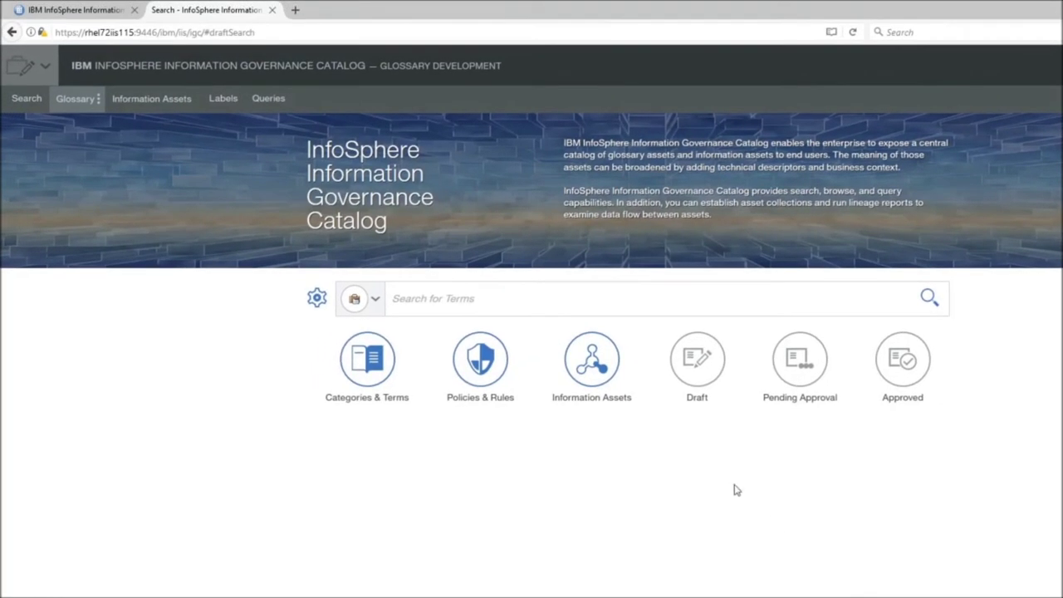
Step: Start a new glossary category and name it Location
click(76, 101)
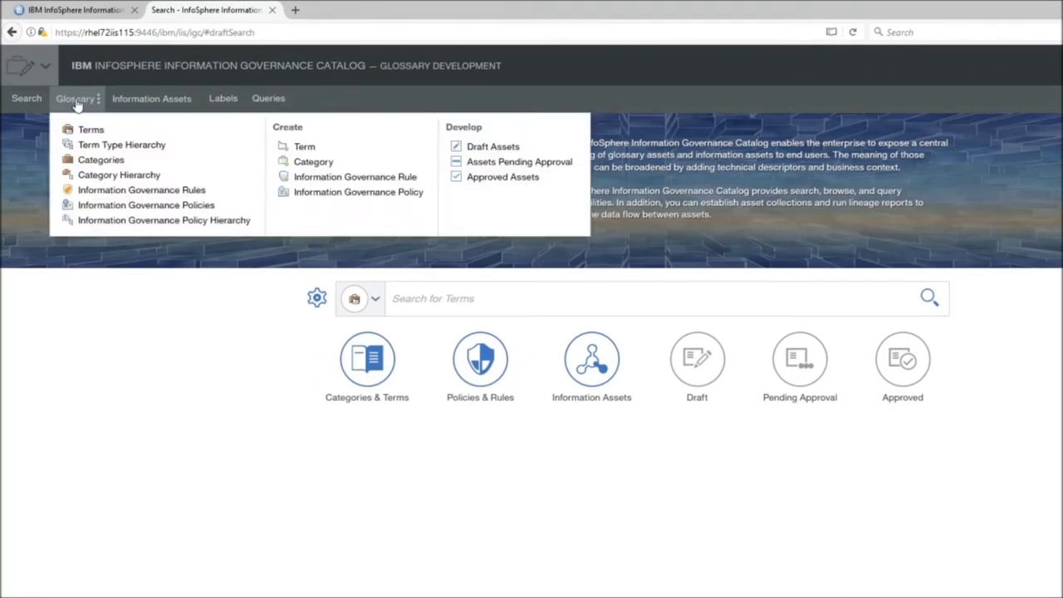
click(305, 162)
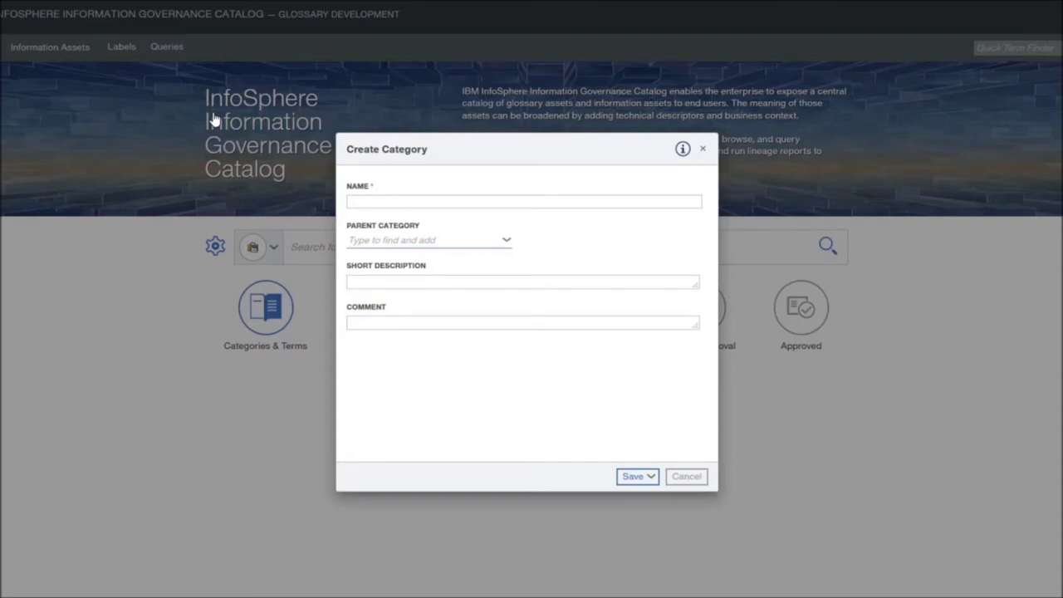
click(402, 205)
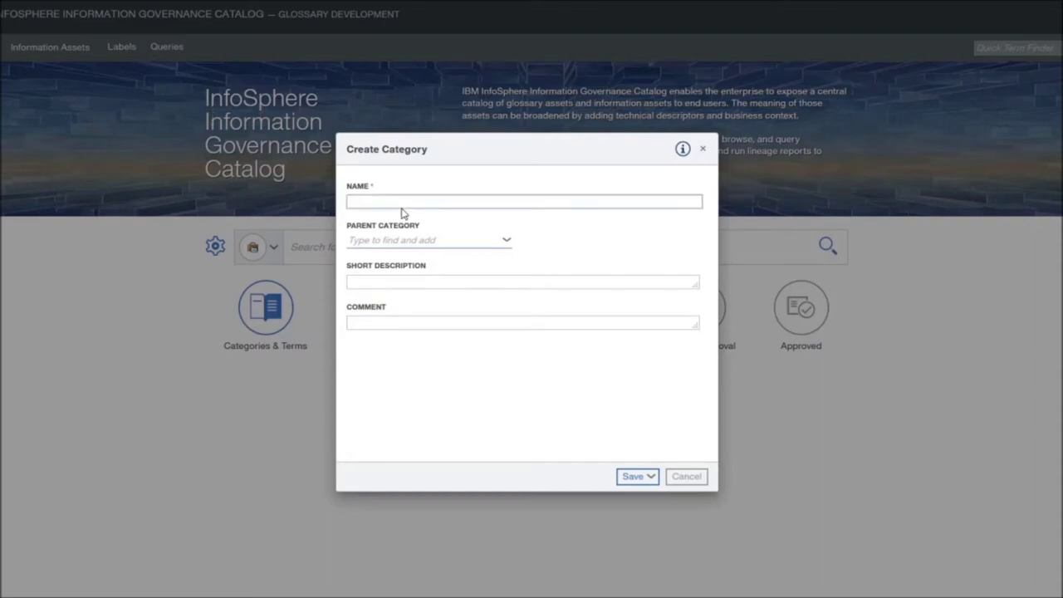
text(Location)
Step: Enter the short description "This is the category for all location data within the organization", and save and close the category
click(384, 283)
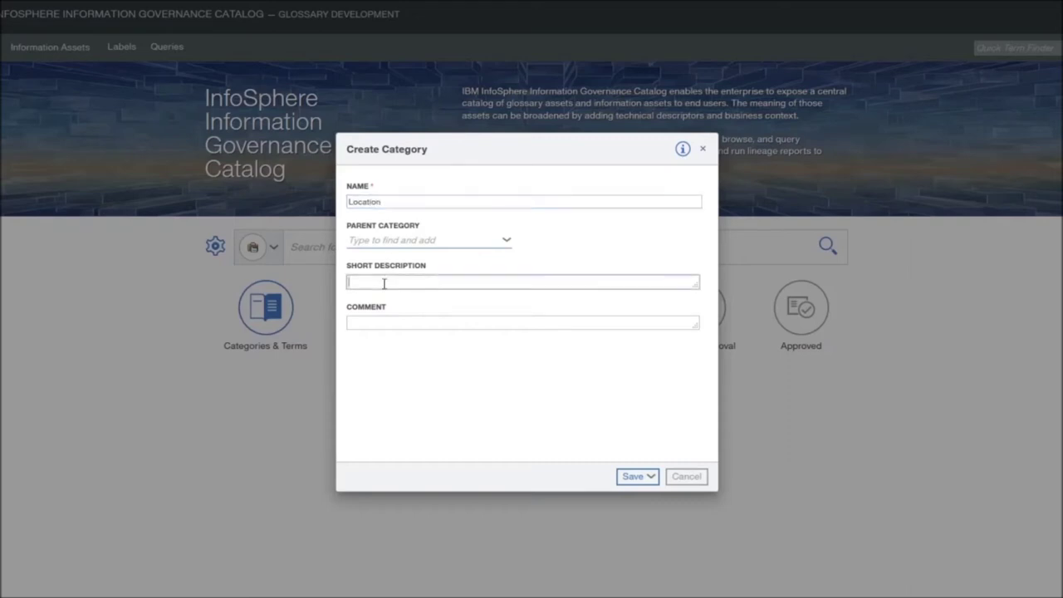
text(This is the category for all loca)
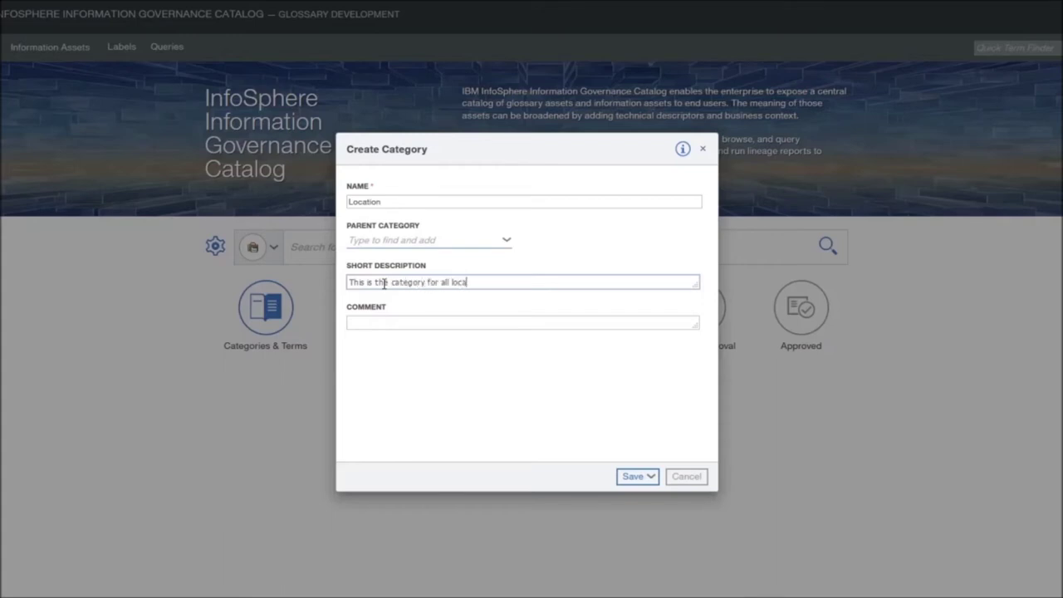
text(tion data within the organisation)
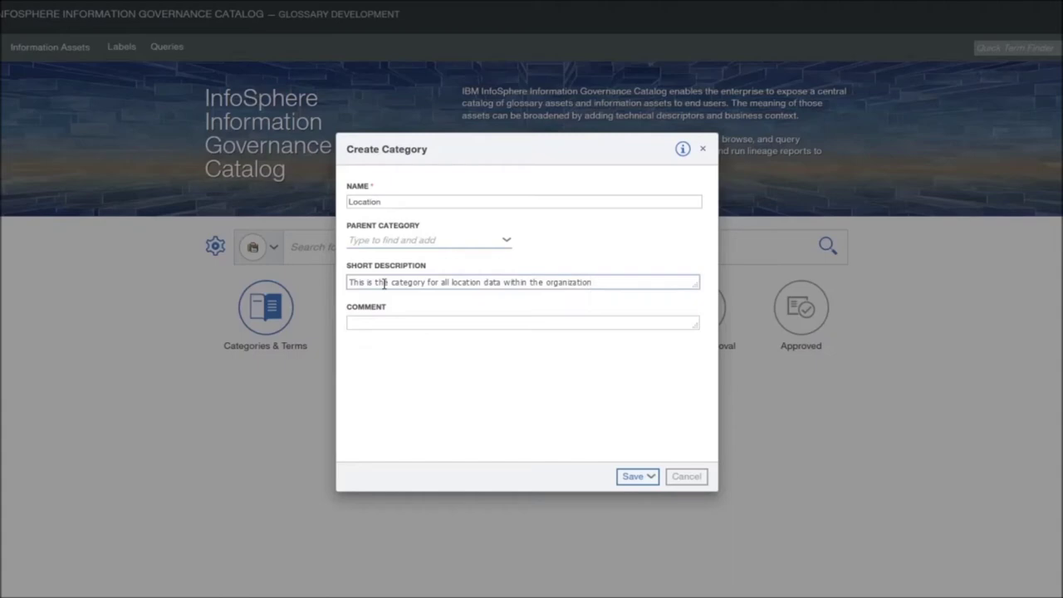
click(637, 479)
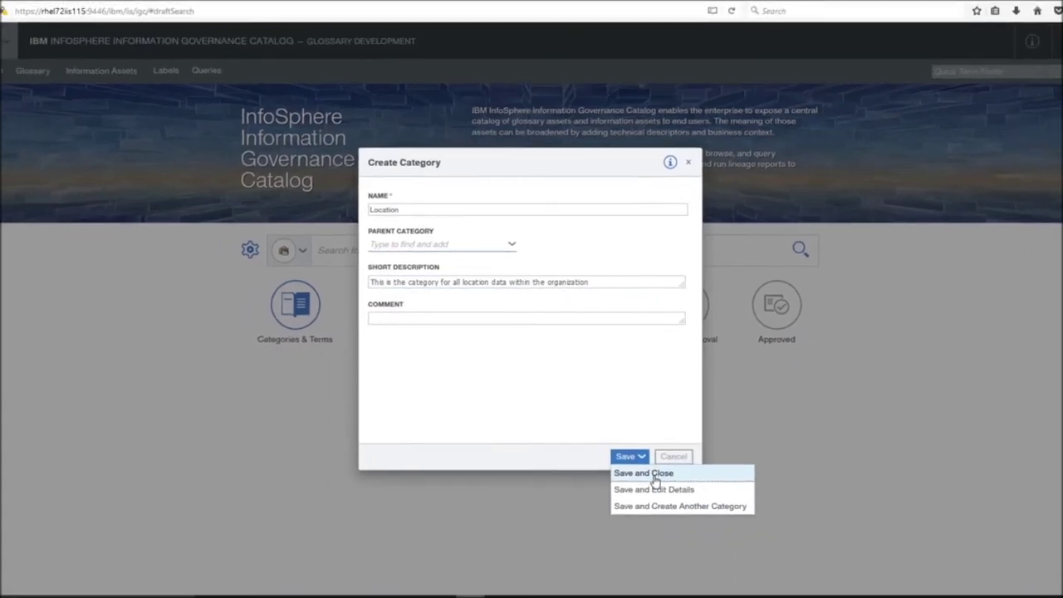
click(653, 476)
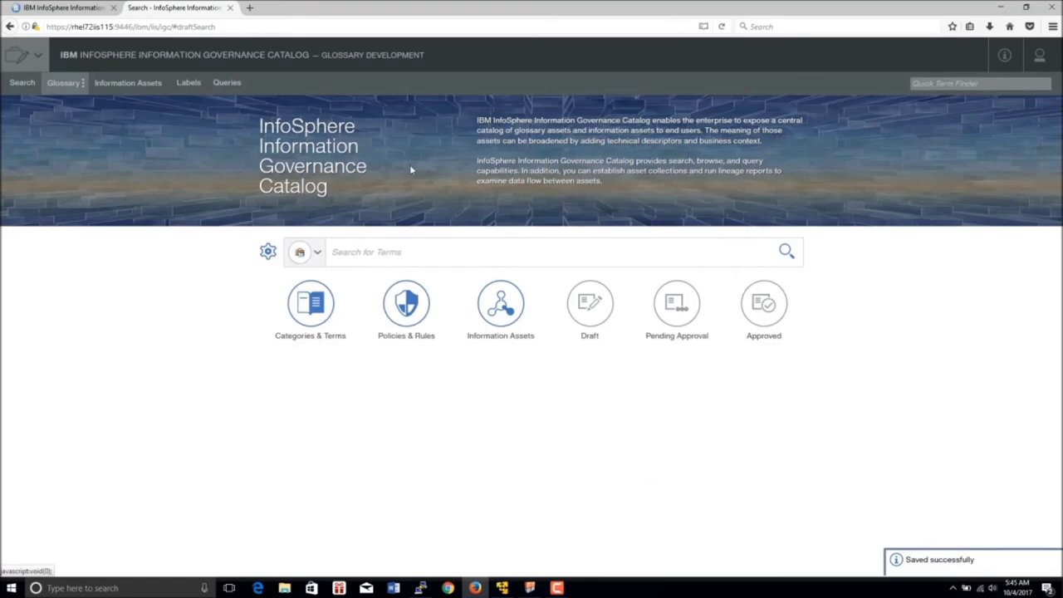
Step: Start a new glossary term named Location_Identifier and assign Location as its parent category
click(74, 86)
click(251, 122)
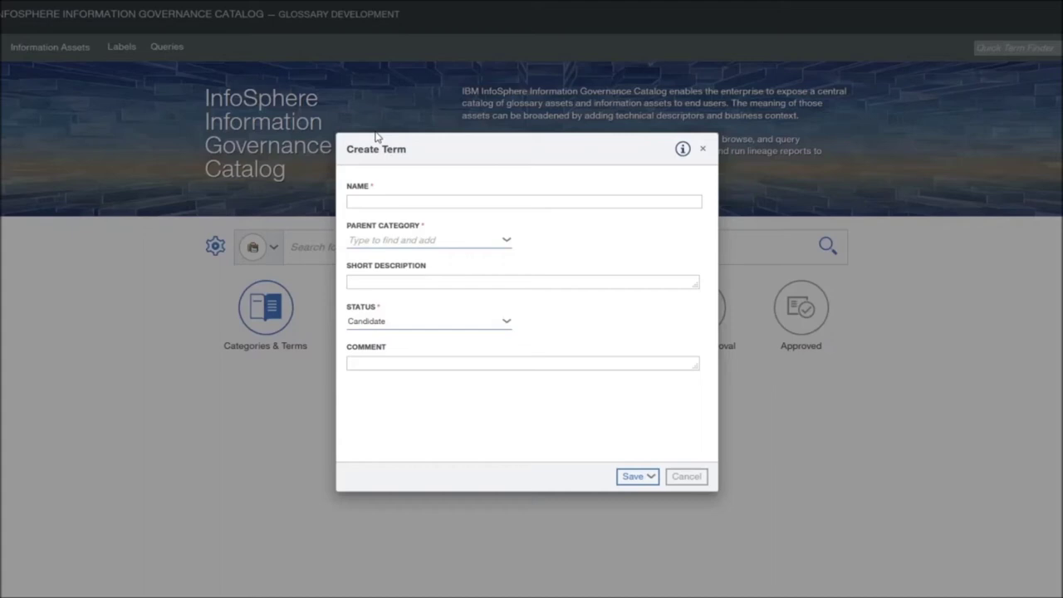
click(396, 202)
text(Location_)
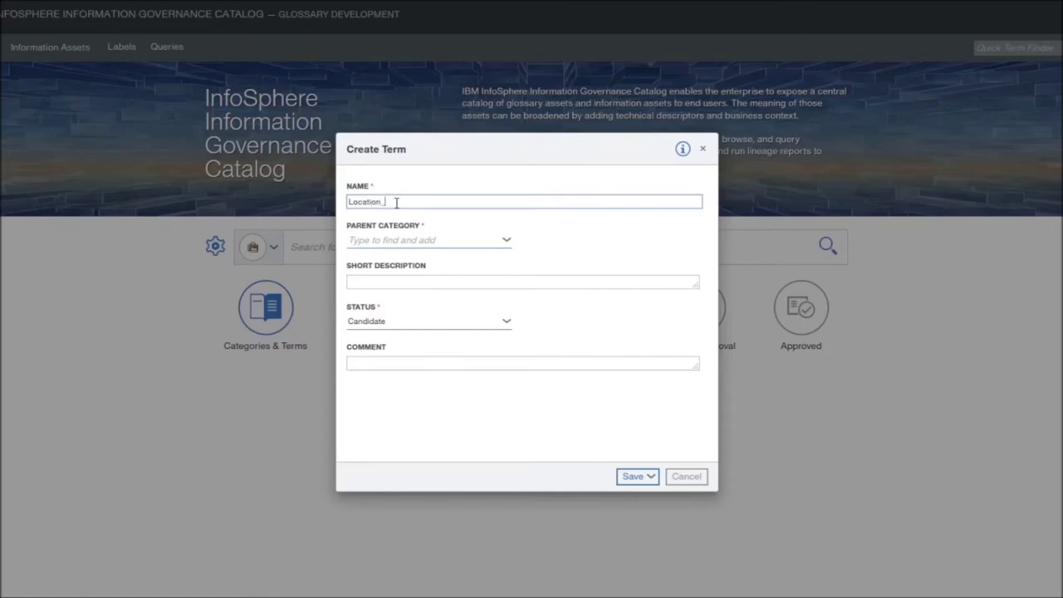
text(Identifier)
click(458, 241)
click(506, 244)
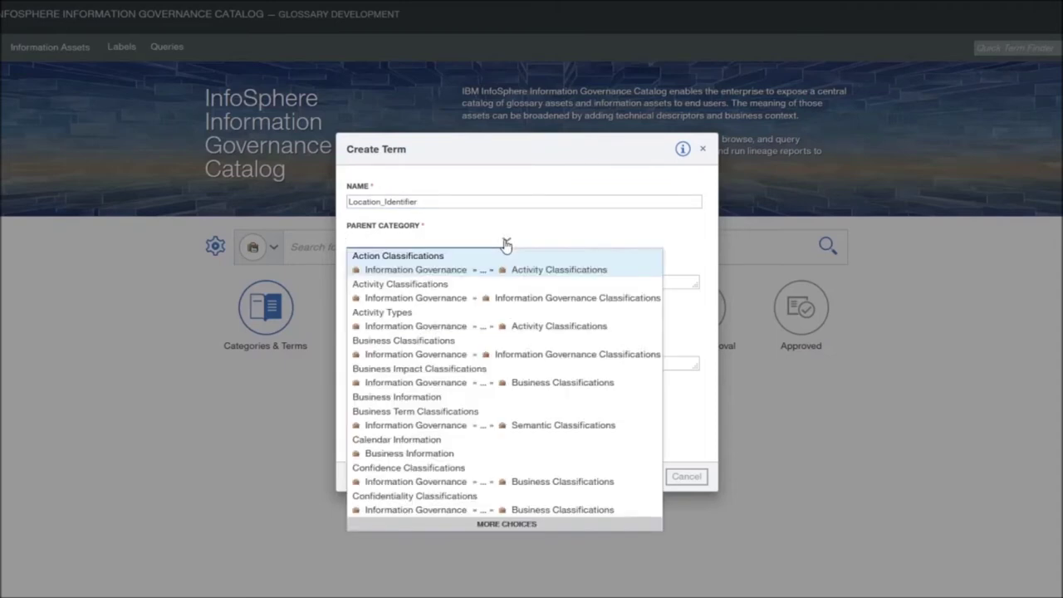
text(Lo)
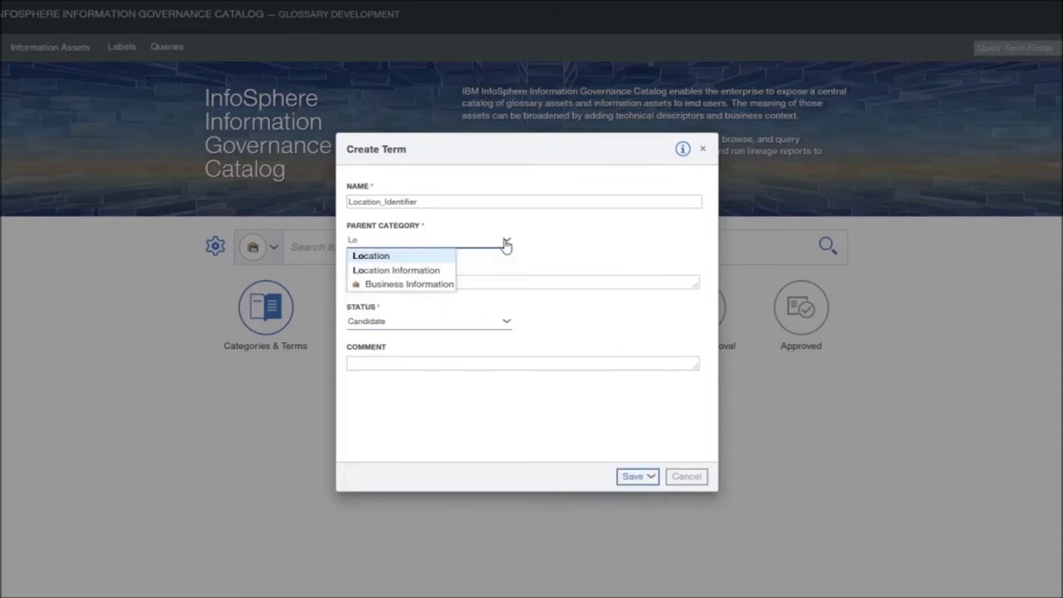
click(387, 258)
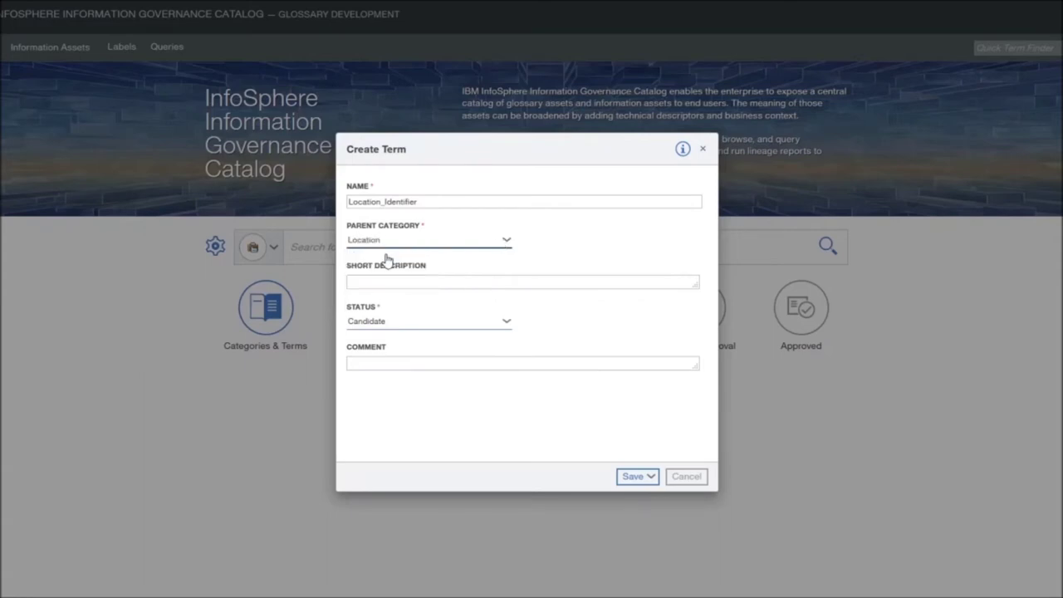
Step: Enter the short description "This term identifies a unique location", then save the term and start another one
click(388, 282)
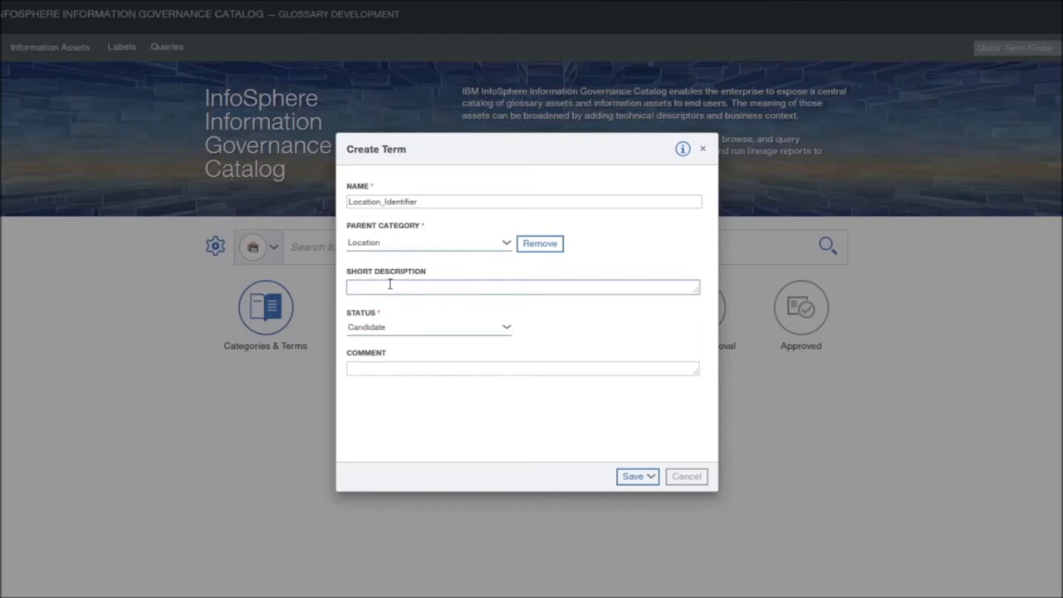
text(This term identifies a unique location)
click(651, 477)
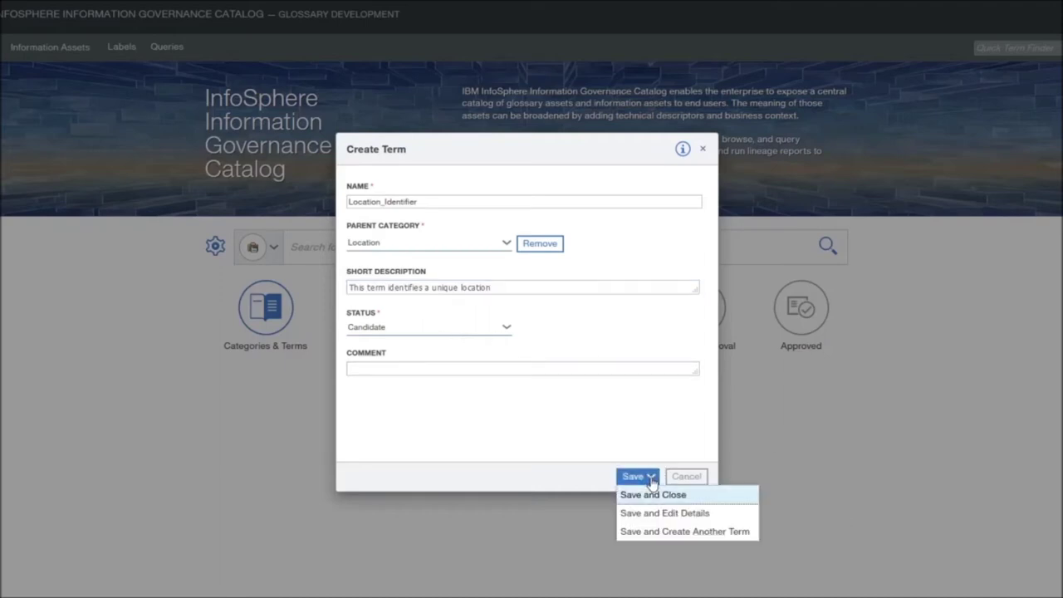
click(649, 531)
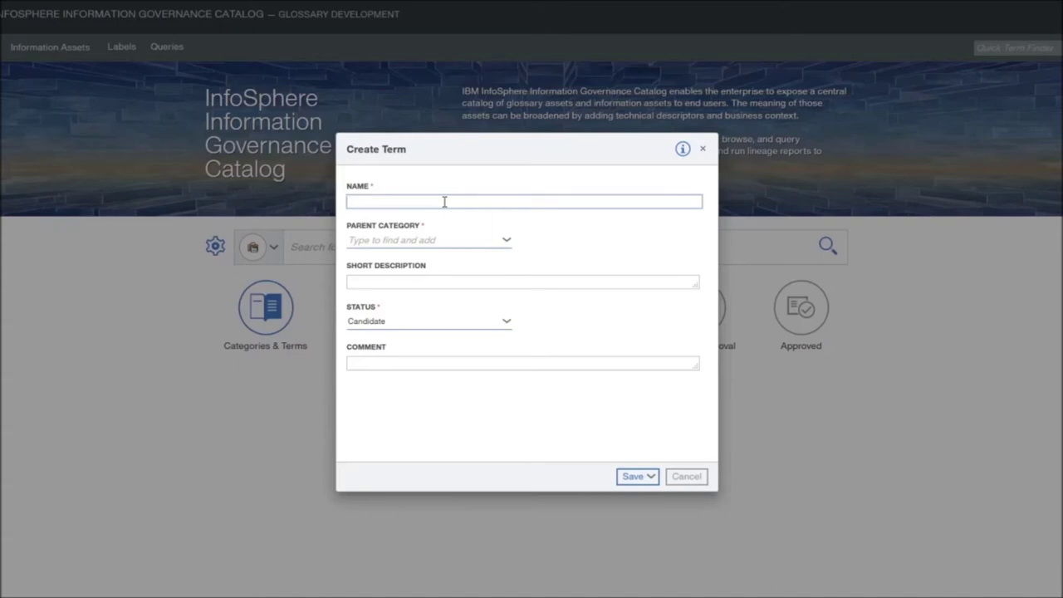
Step: Name the new term Address_Line_1 and assign Location as its parent category
text(Address )
text(Line_1)
click(428, 239)
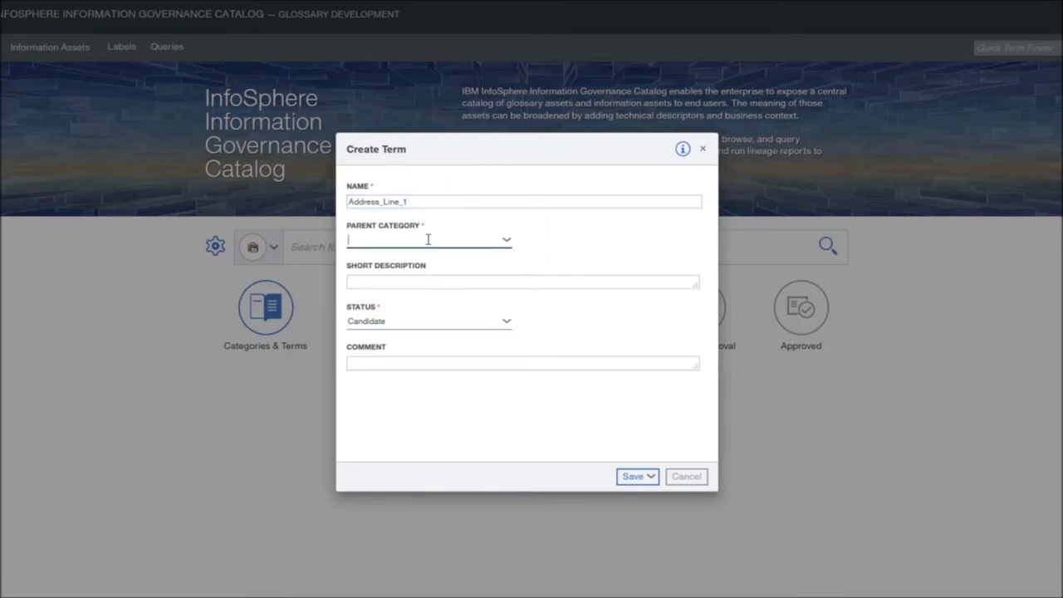
text(Loc)
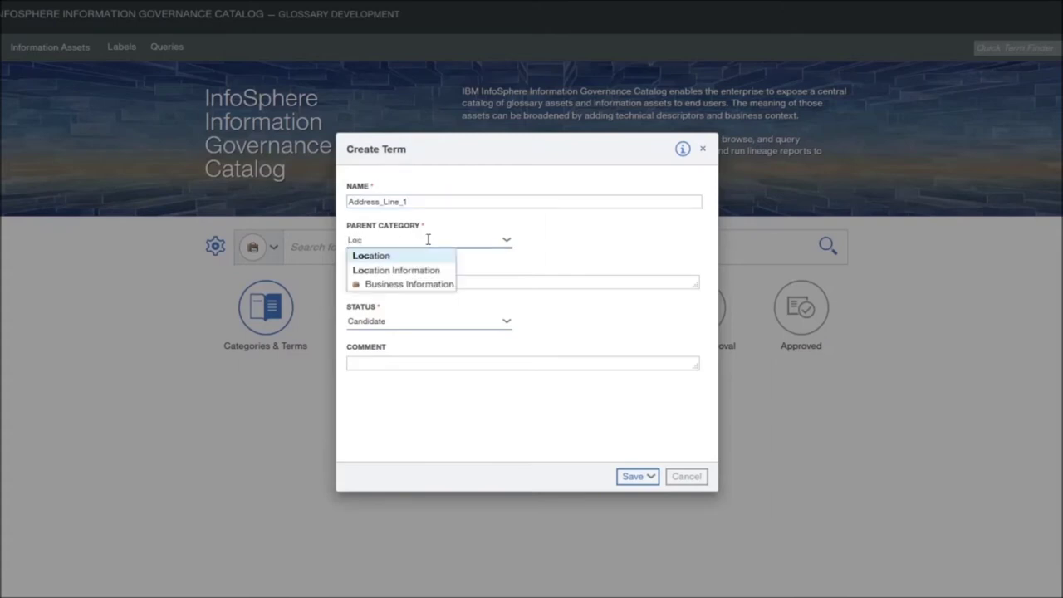
text(ation)
click(408, 261)
Step: Enter the short description "This describes the first line of the address", then save and close the term
click(408, 282)
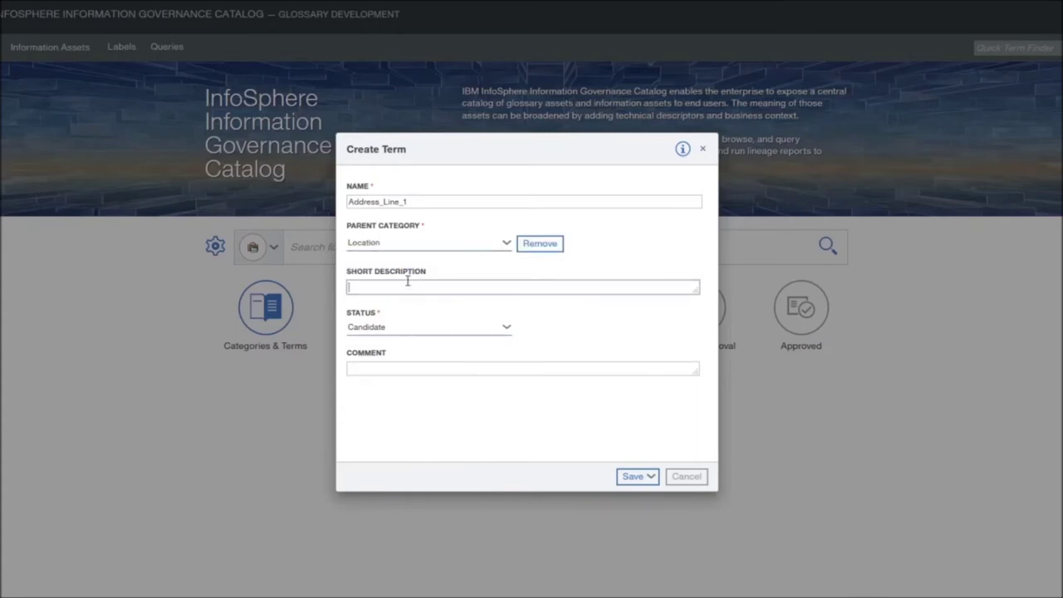
text(This describes the fist)
key(BackSpace)
text(st line of t)
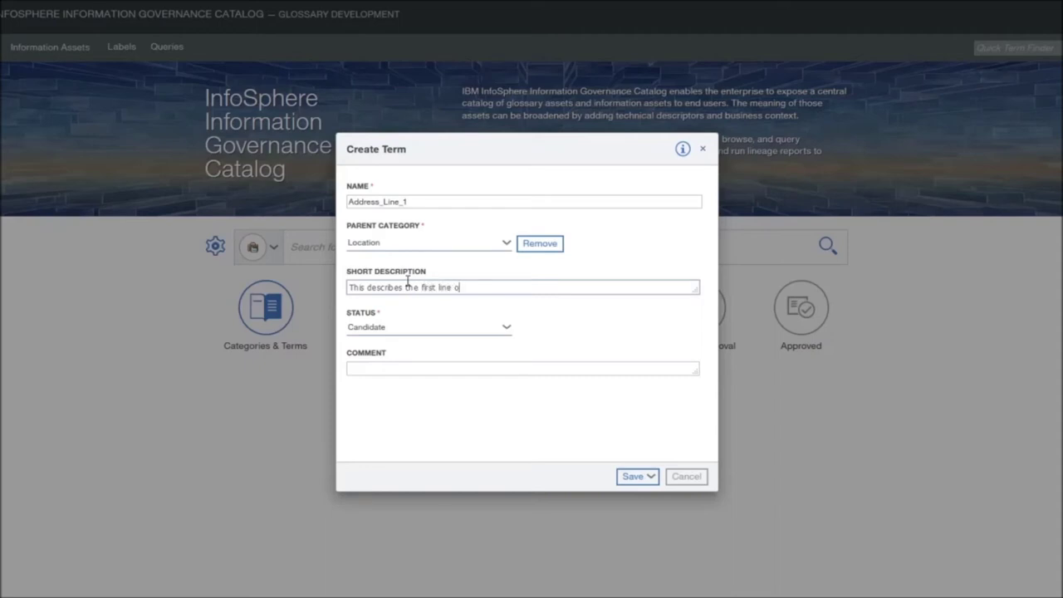
text(he address)
click(640, 476)
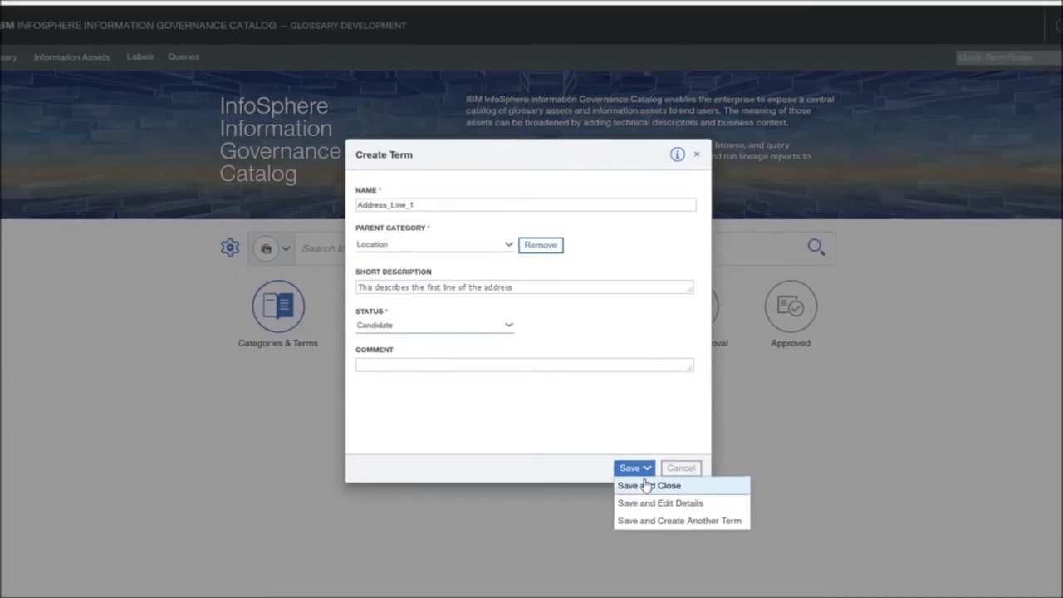
click(646, 486)
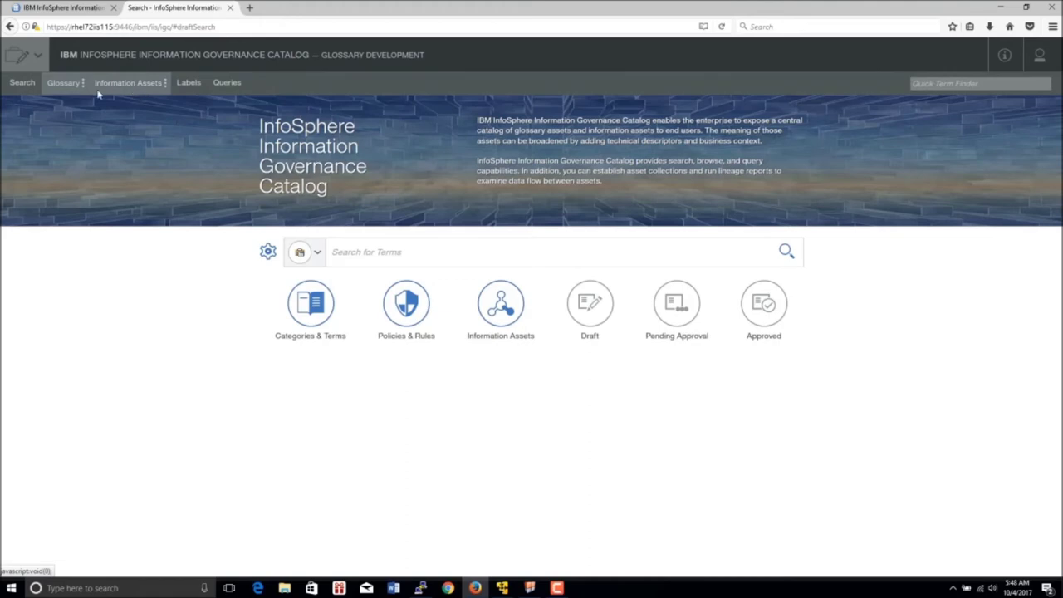
Step: Create an information governance policy named "The address must be a valid address", then save and close it
click(64, 84)
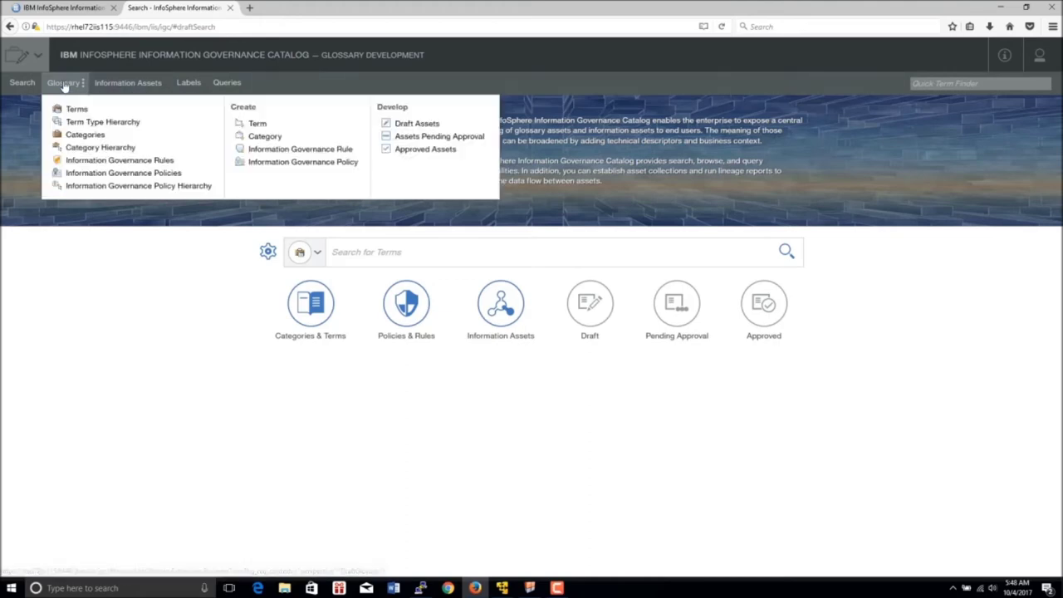
click(260, 164)
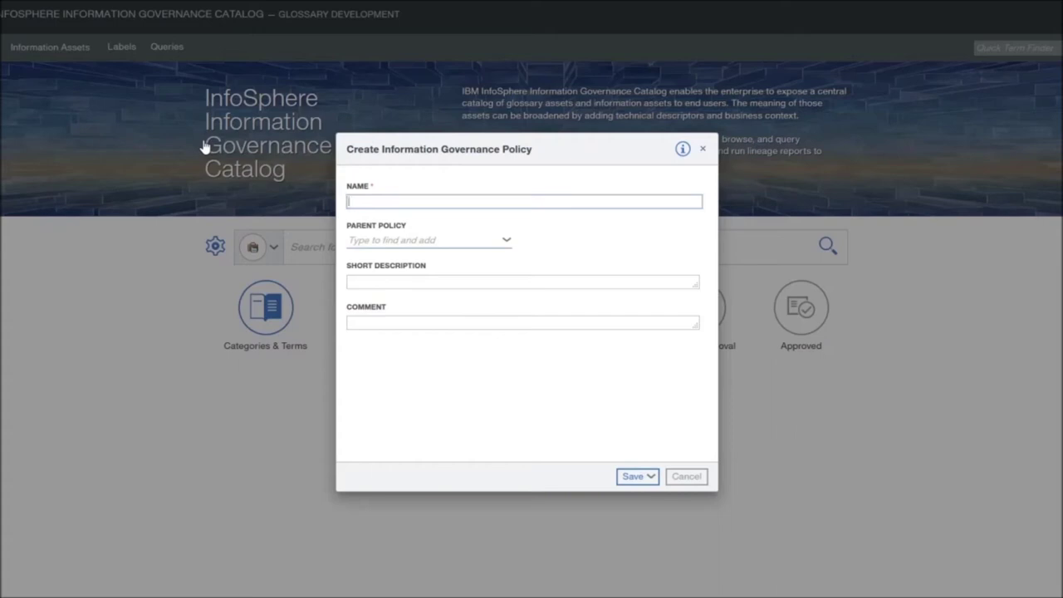
text(The address must be a va)
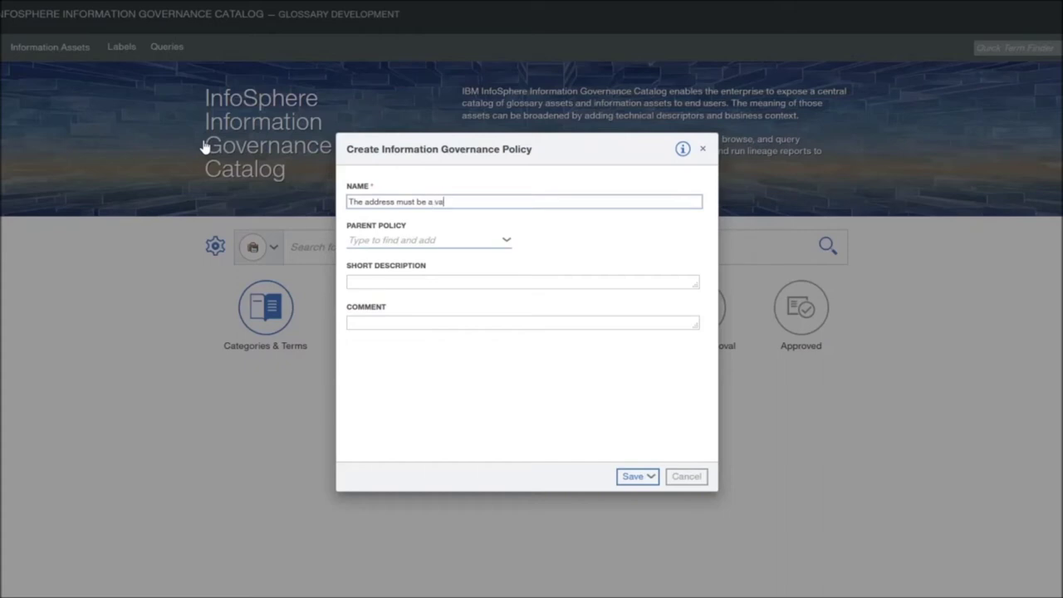
text(lid address)
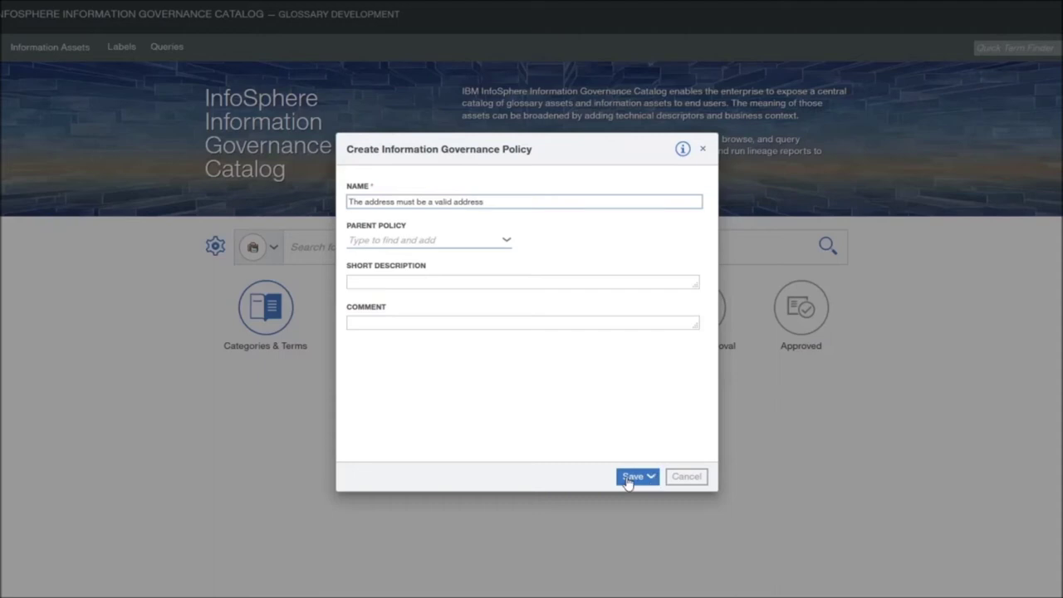
click(624, 480)
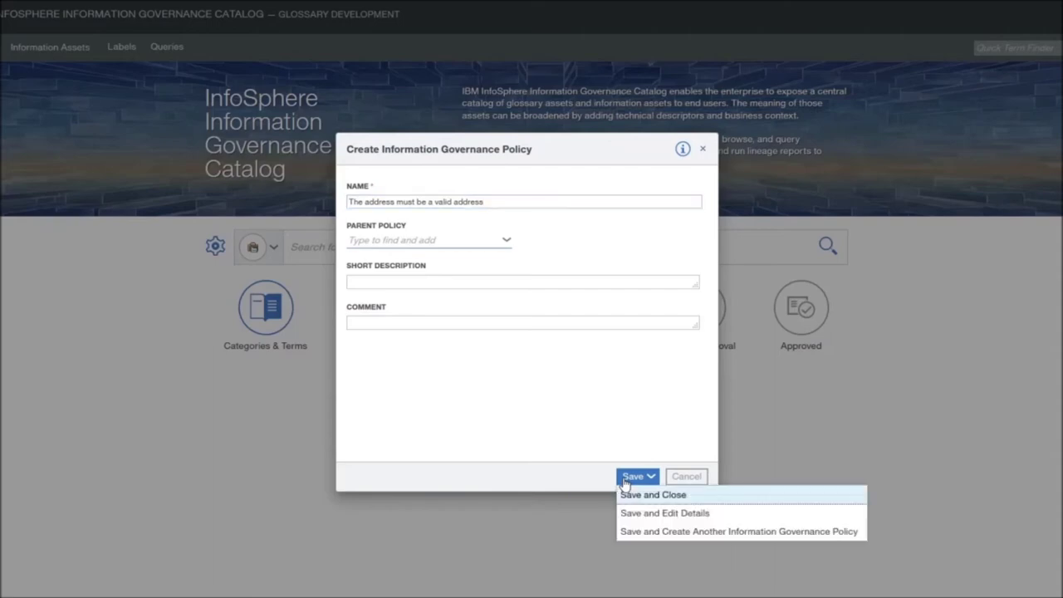
click(634, 496)
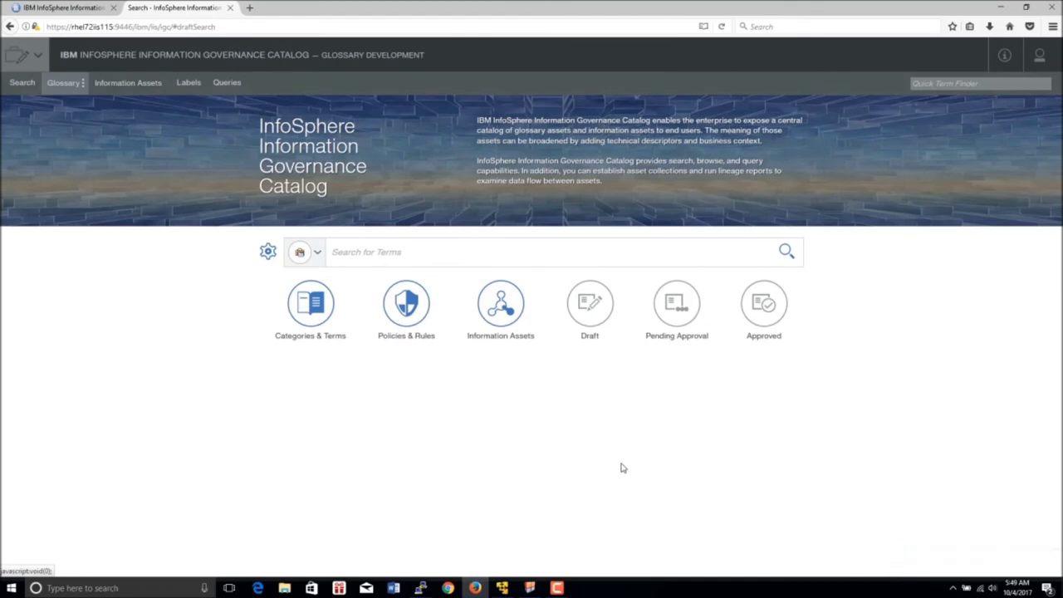
Step: List the policies and rules and preview the rule "Address must be validated and verified against postal reference source"
click(405, 307)
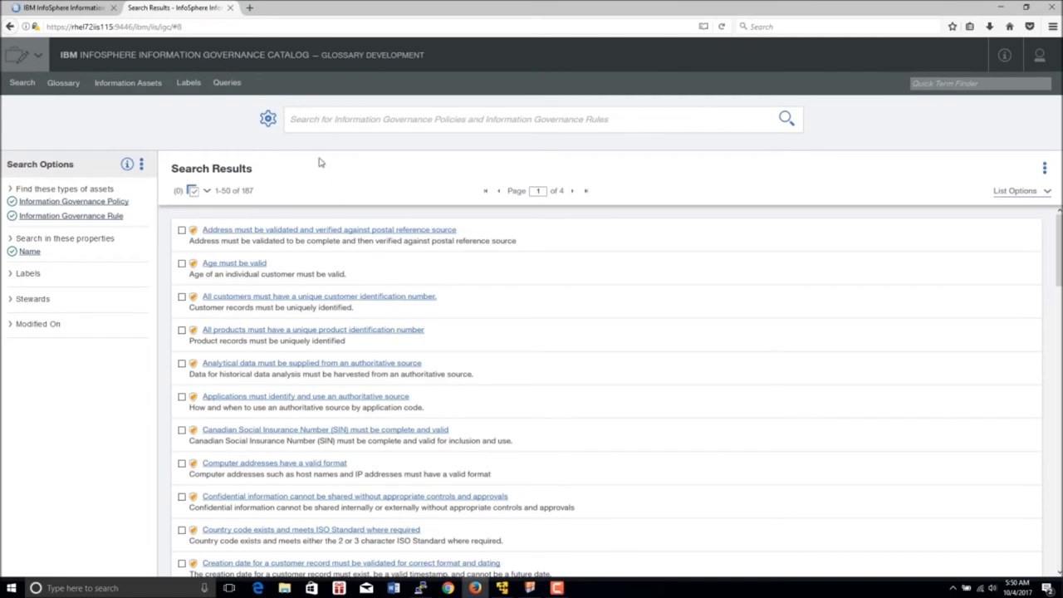
mouse_move(279, 237)
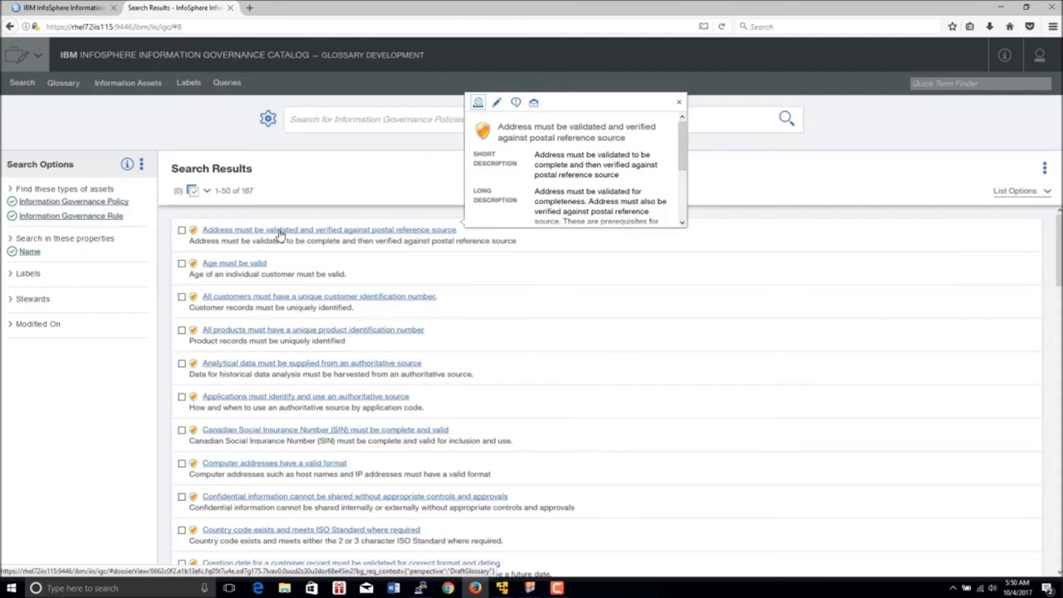
Step: Browse the glossary terms, find Address_Line_1 by searching for "Address", and open its details for editing
click(67, 85)
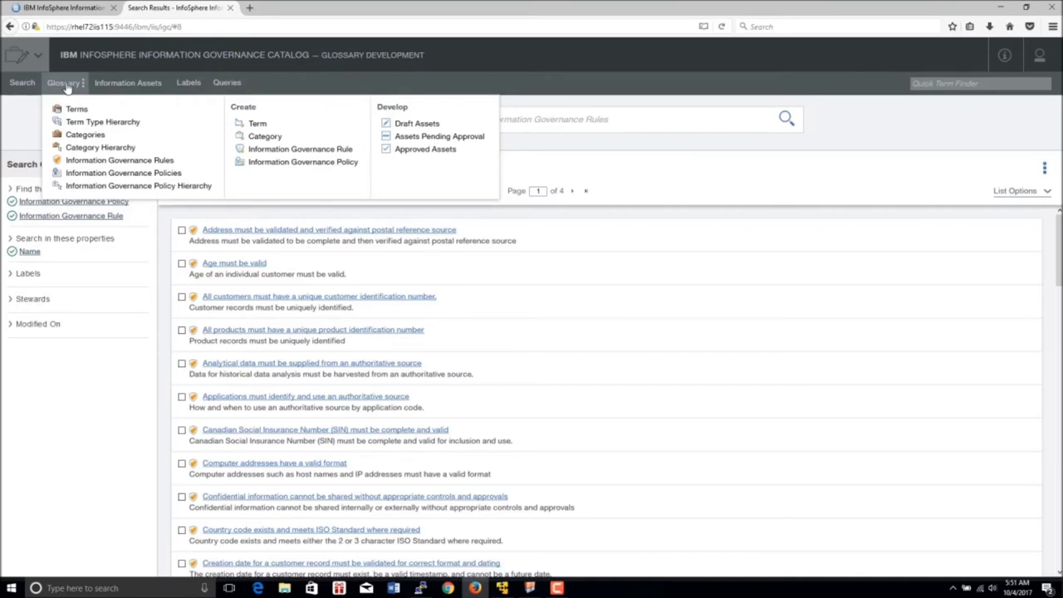
click(76, 110)
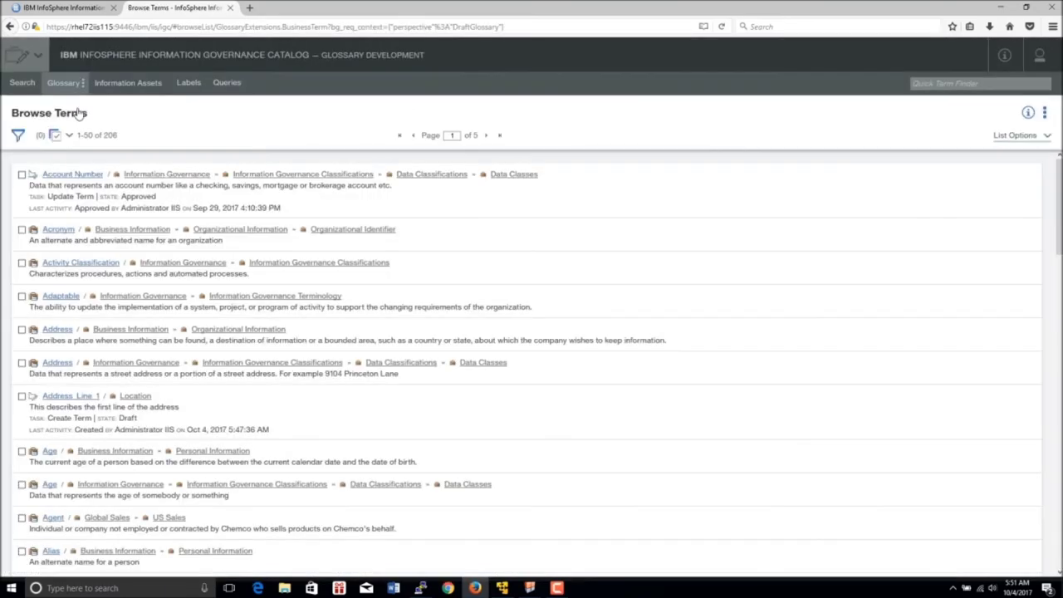
click(940, 84)
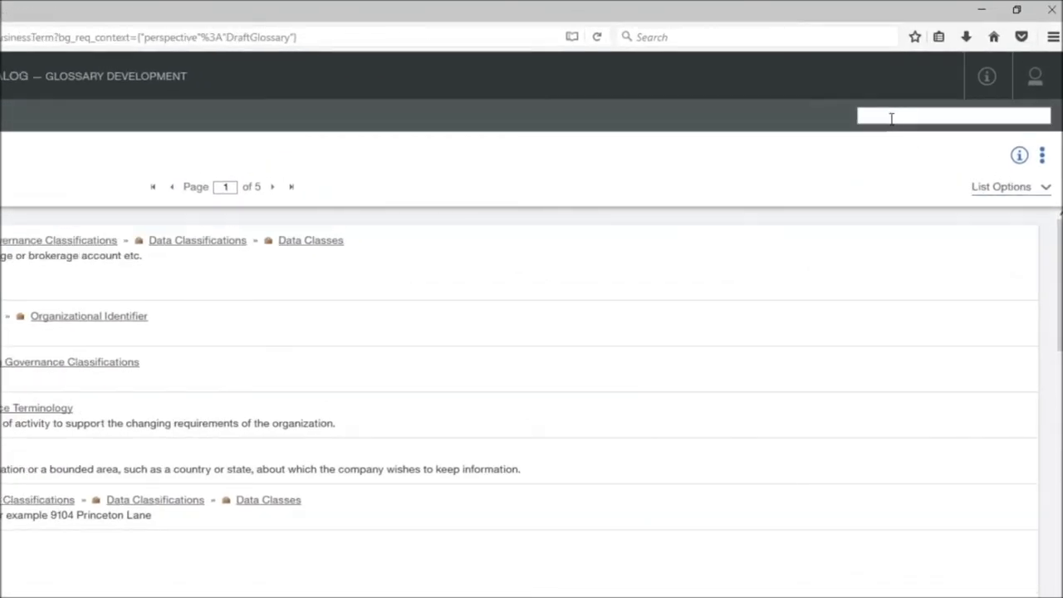
text(Address)
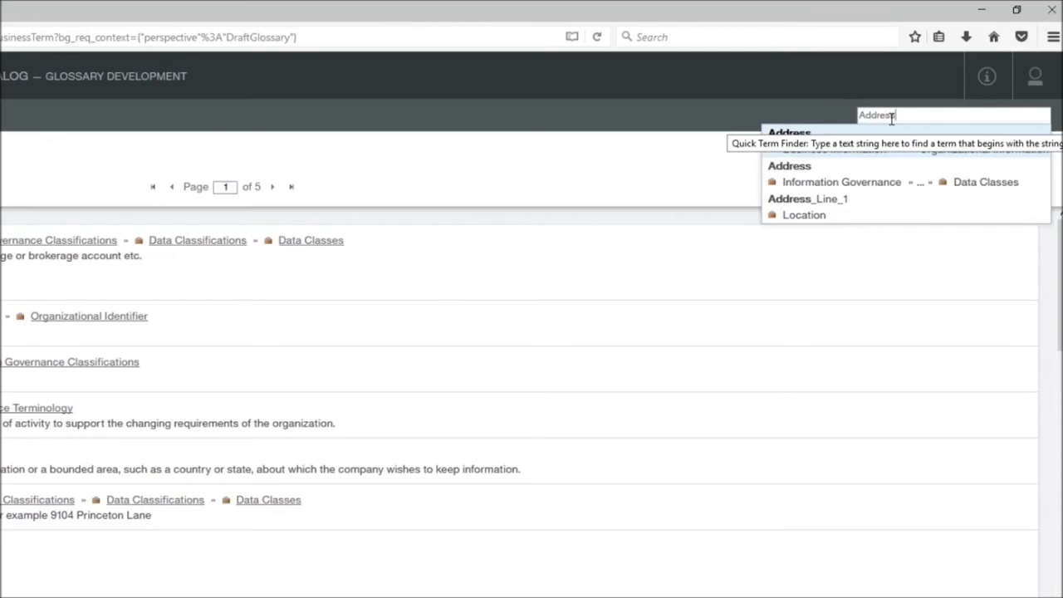
click(812, 212)
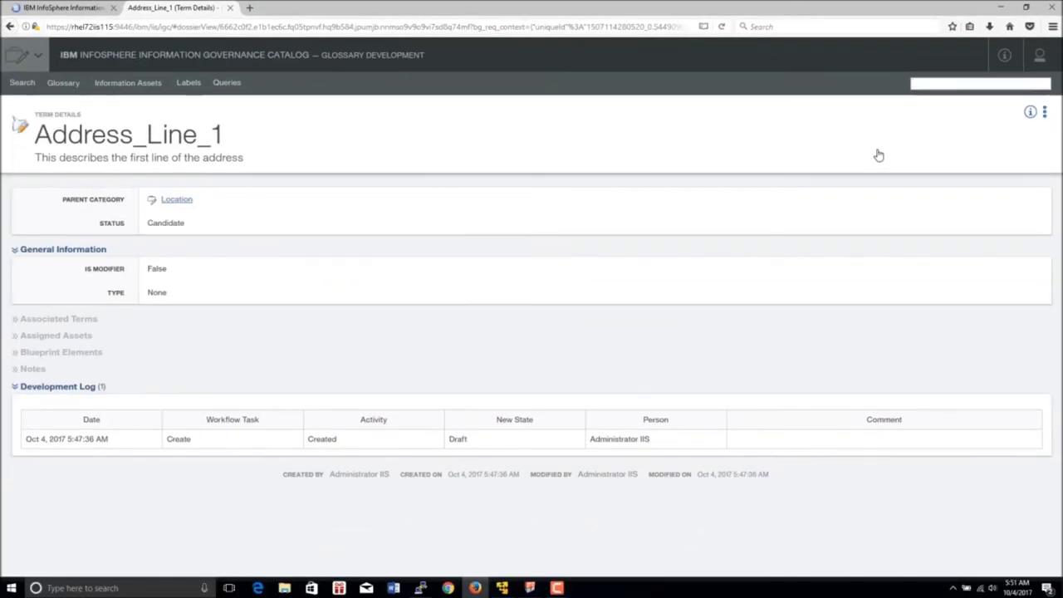
click(1044, 112)
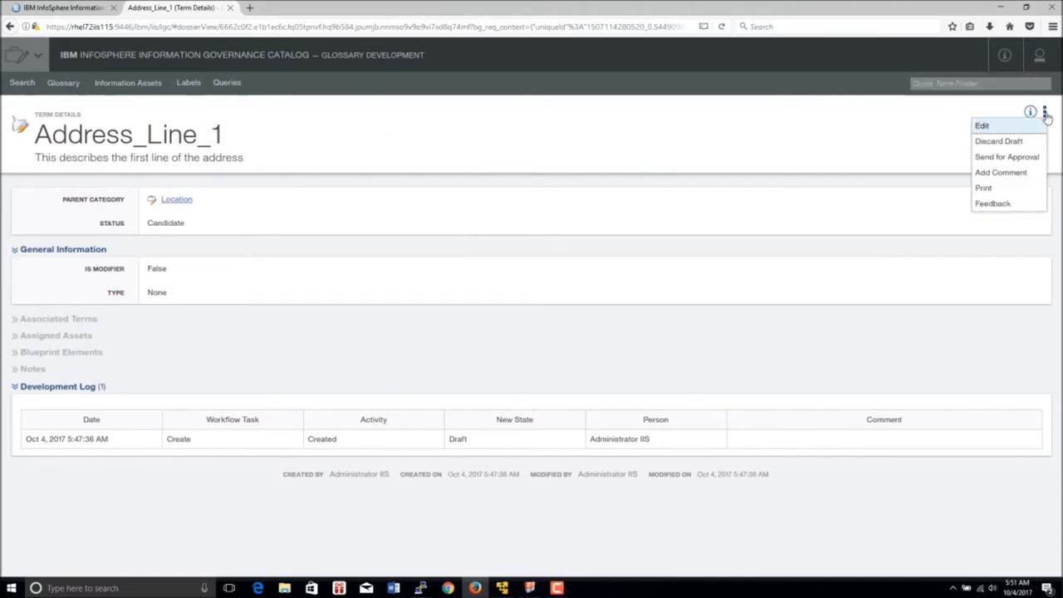
click(1007, 128)
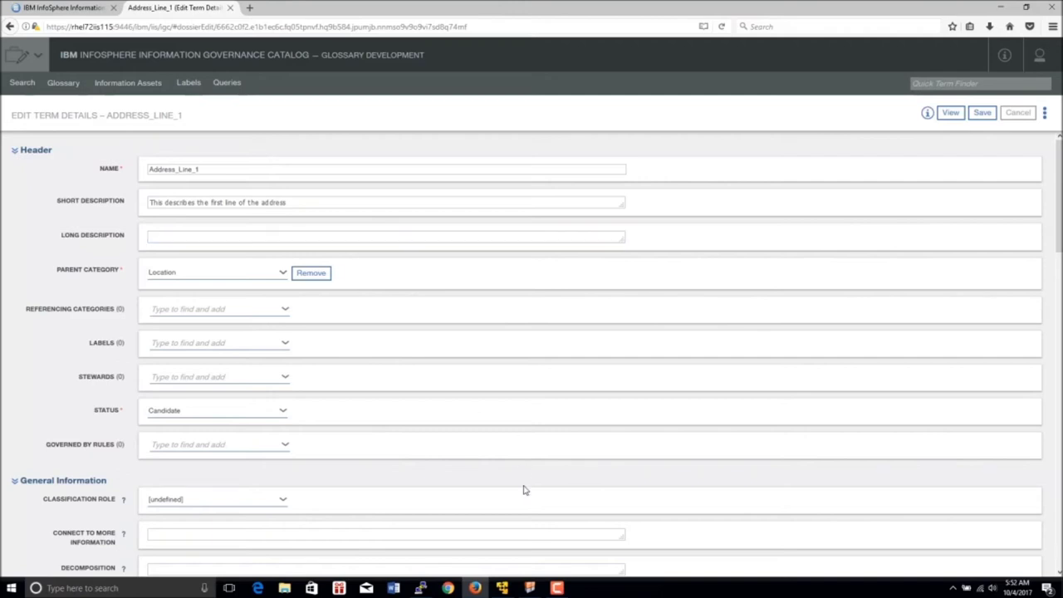
Step: Add "Address must be validated and verified against postal reference source" as a governing rule of the term
click(256, 450)
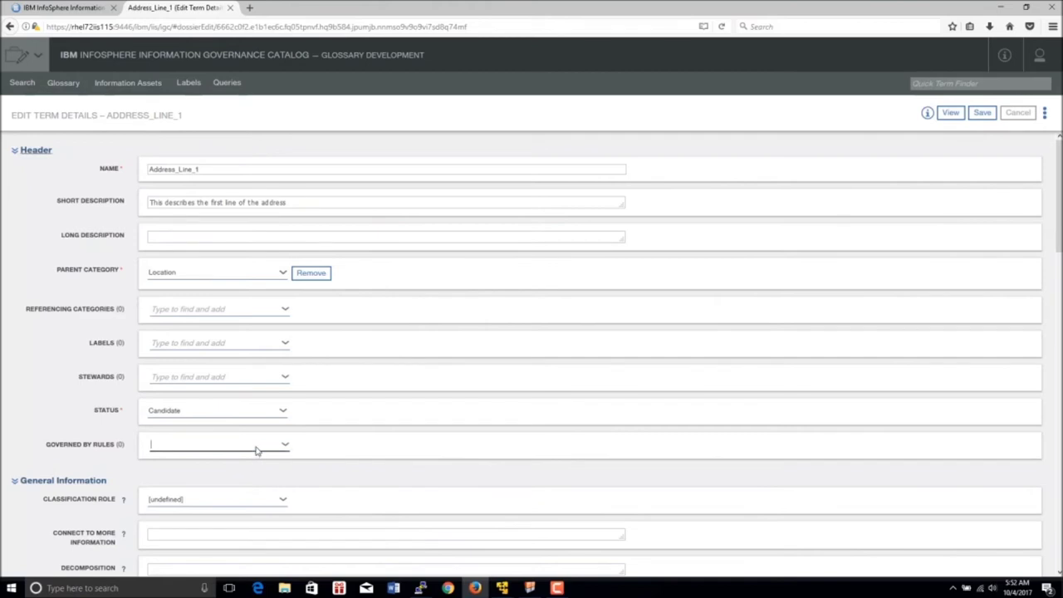
text(add)
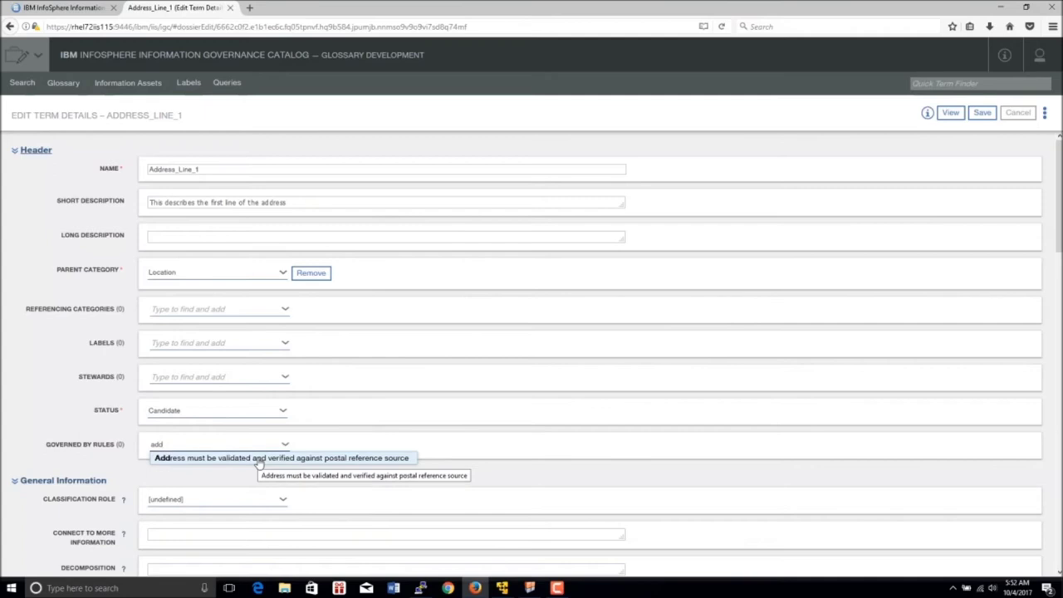
click(259, 458)
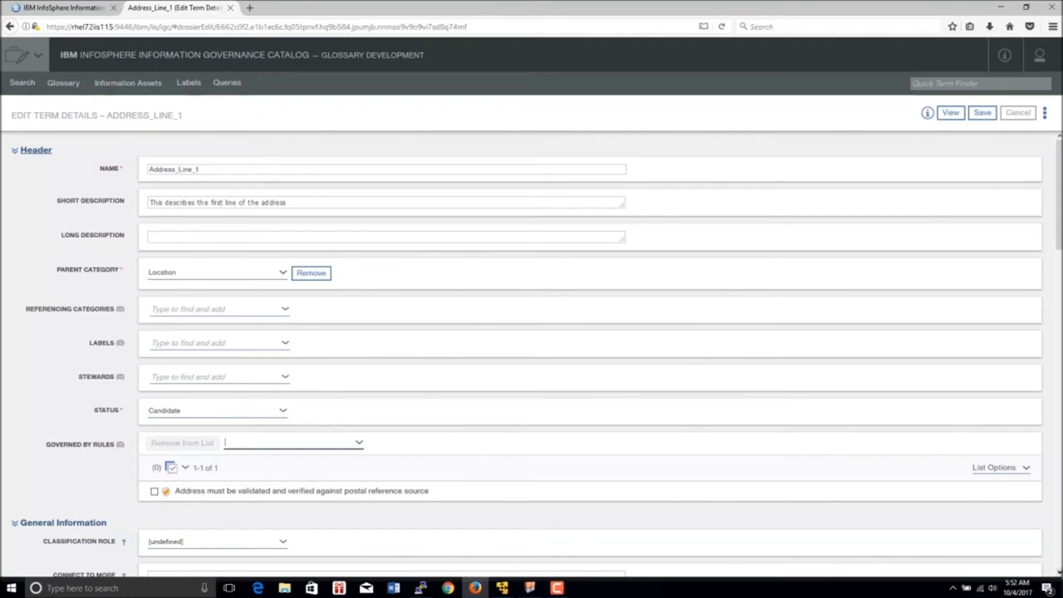
Step: Set the term's classification role to Data Classification
scroll(590, 349, down, 3)
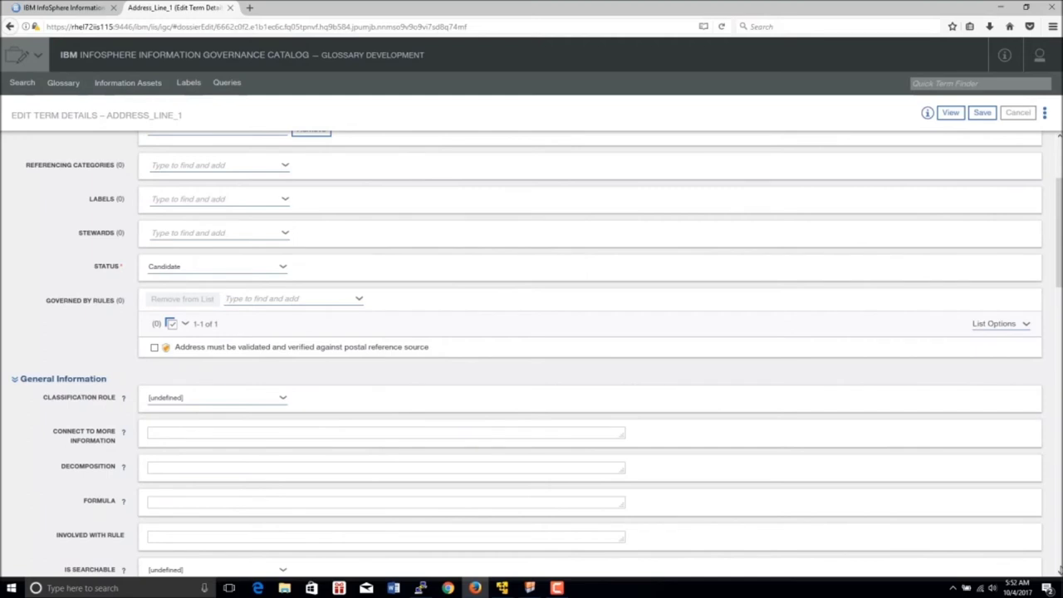
click(231, 400)
key(BackSpace)
key(BackSpace)
key(BackSpace)
key(BackSpace)
key(BackSpace)
key(BackSpace)
key(BackSpace)
key(BackSpace)
key(BackSpace)
key(BackSpace)
key(BackSpace)
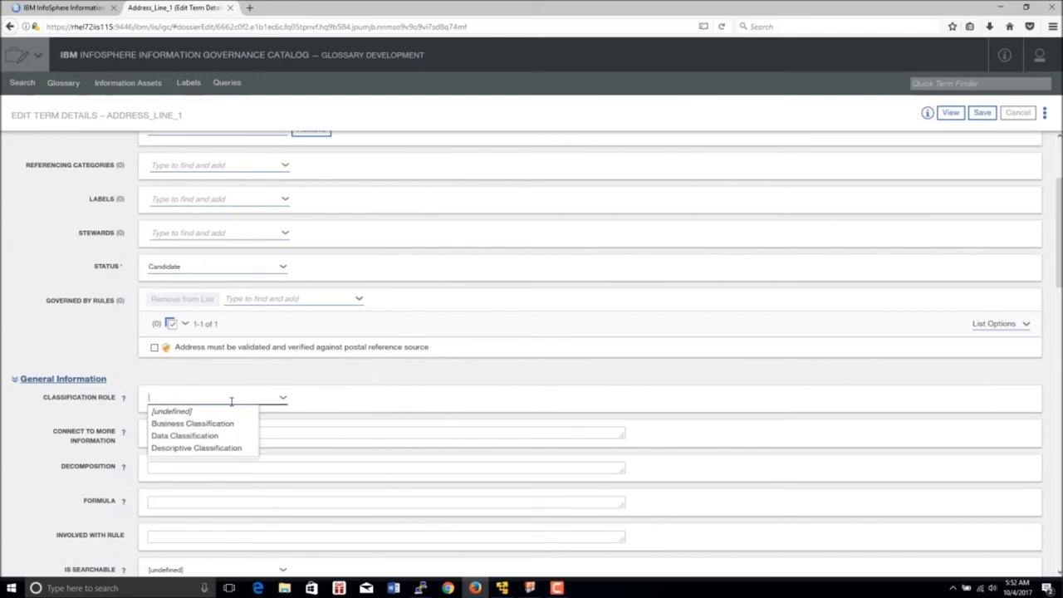
text(add)
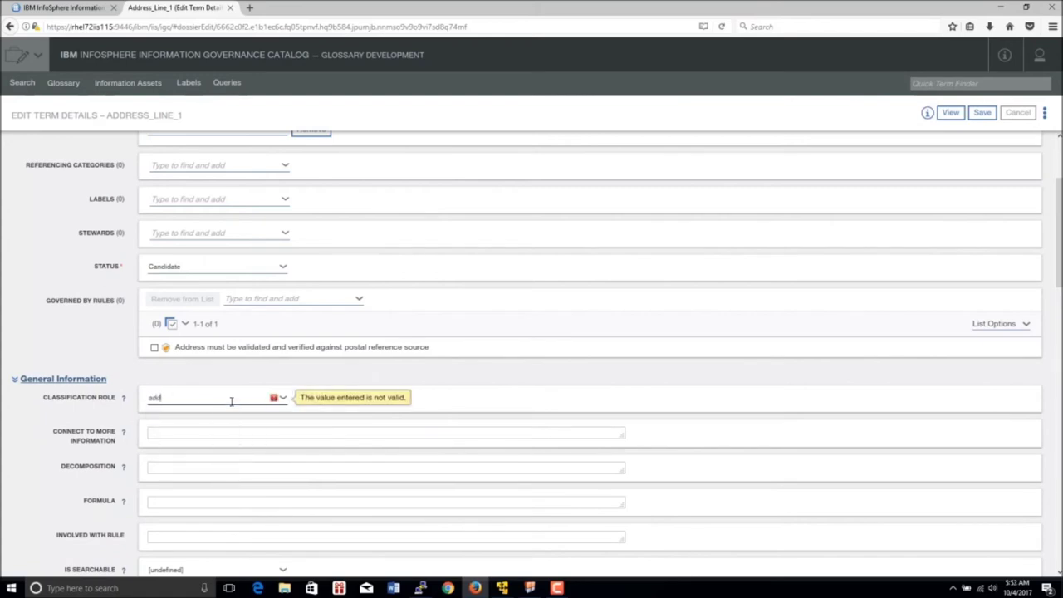
text(ress)
key(BackSpace)
key(BackSpace)
key(BackSpace)
key(BackSpace)
key(BackSpace)
key(BackSpace)
key(BackSpace)
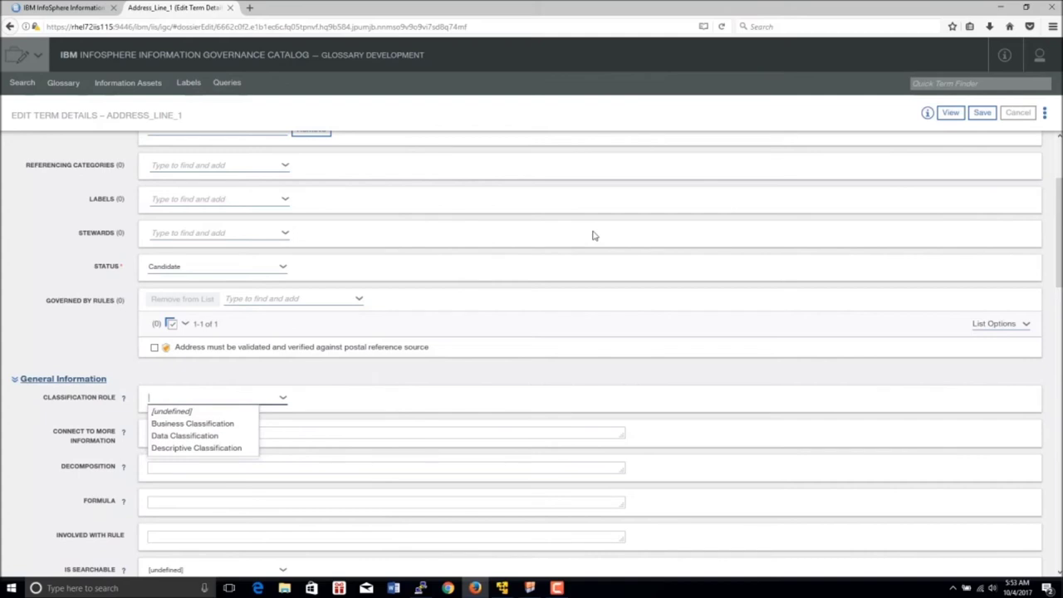
click(220, 438)
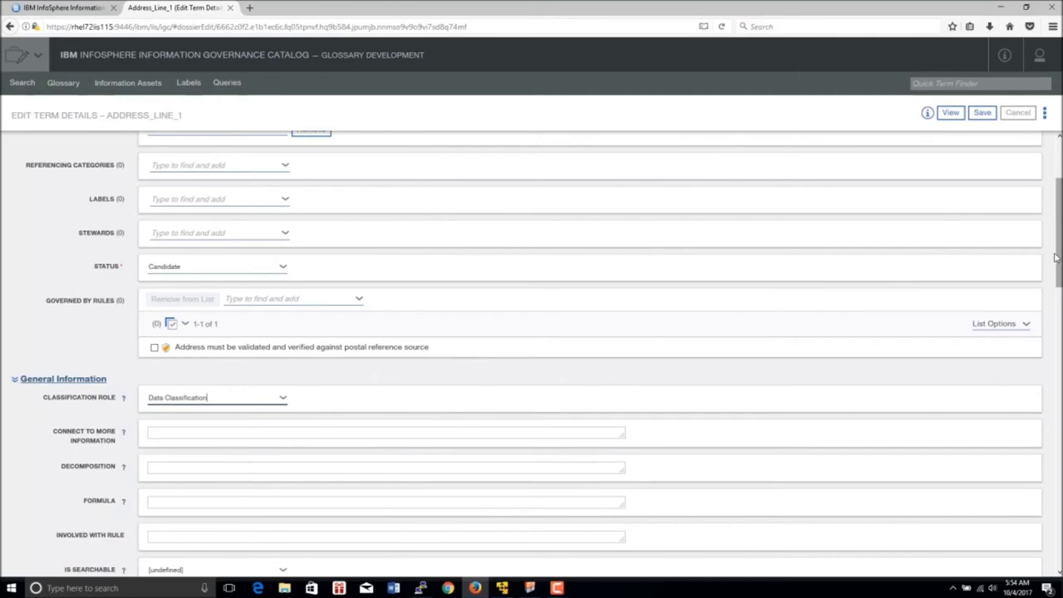
Step: Check which stewards can be assigned to the term and review its general information fields
drag(1059, 253, 1057, 235)
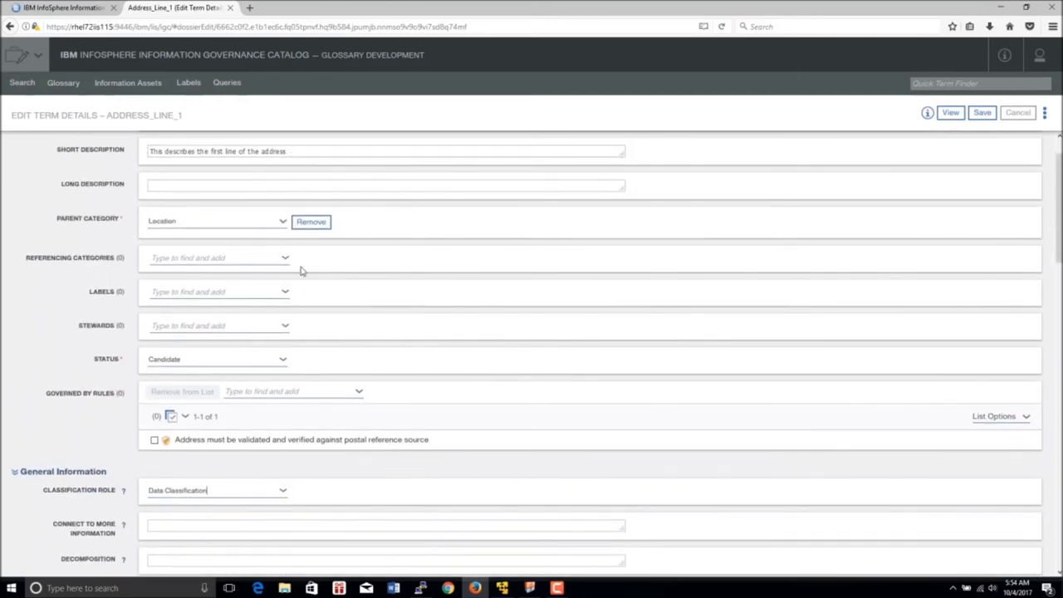
click(285, 327)
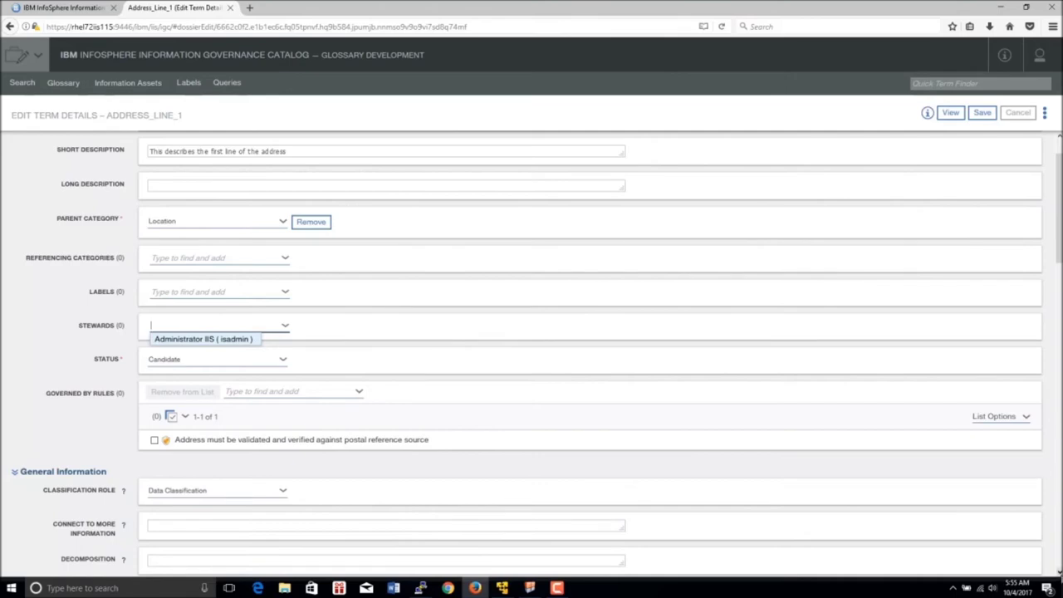
scroll(1058, 572, down, 8)
scroll(1058, 572, down, 1)
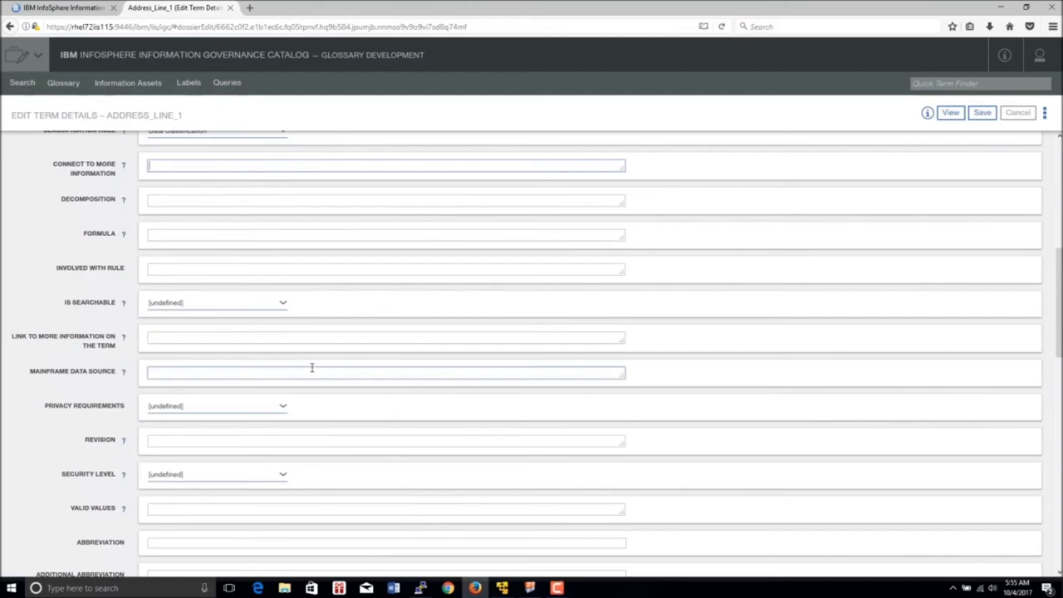
Step: Change the term's classification role to Business Classification
scroll(944, 254, up, 1)
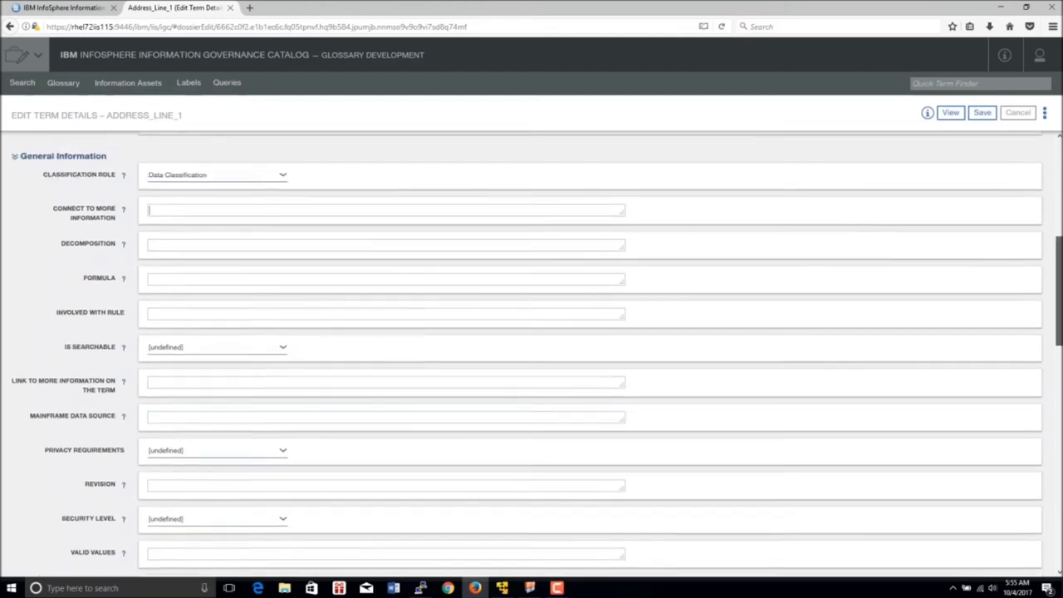
scroll(536, 354, up, 1)
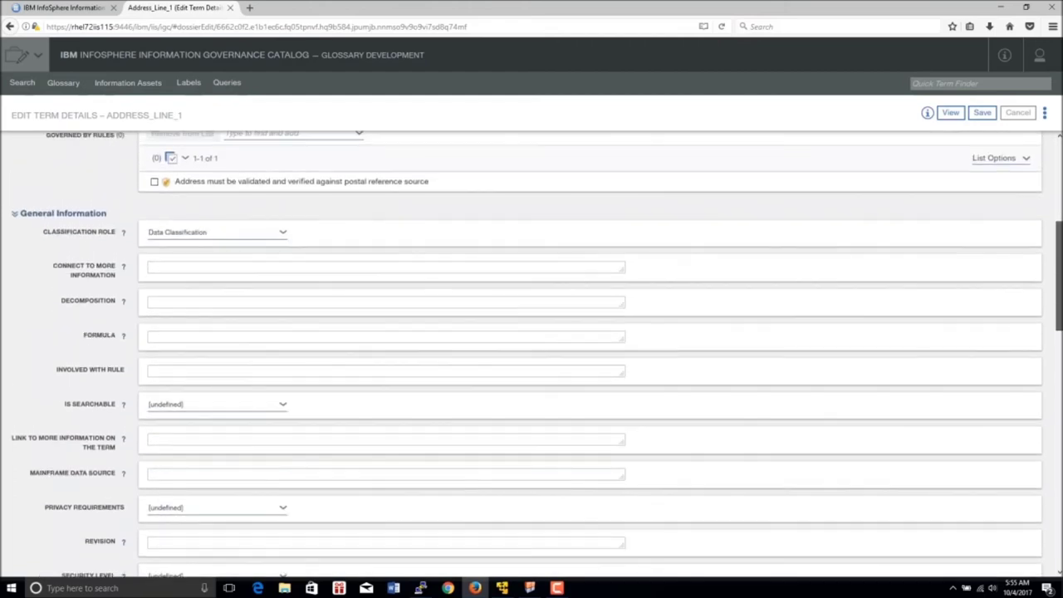
click(285, 234)
click(248, 259)
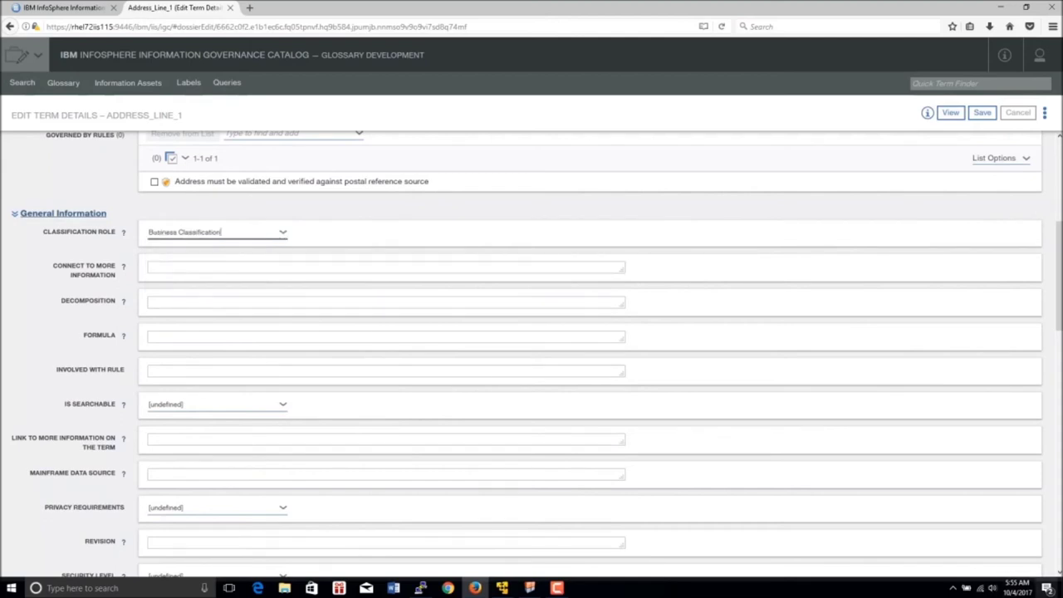
Step: Set the term's classification role to Data Classification and its privacy requirements to Minimum
click(1056, 573)
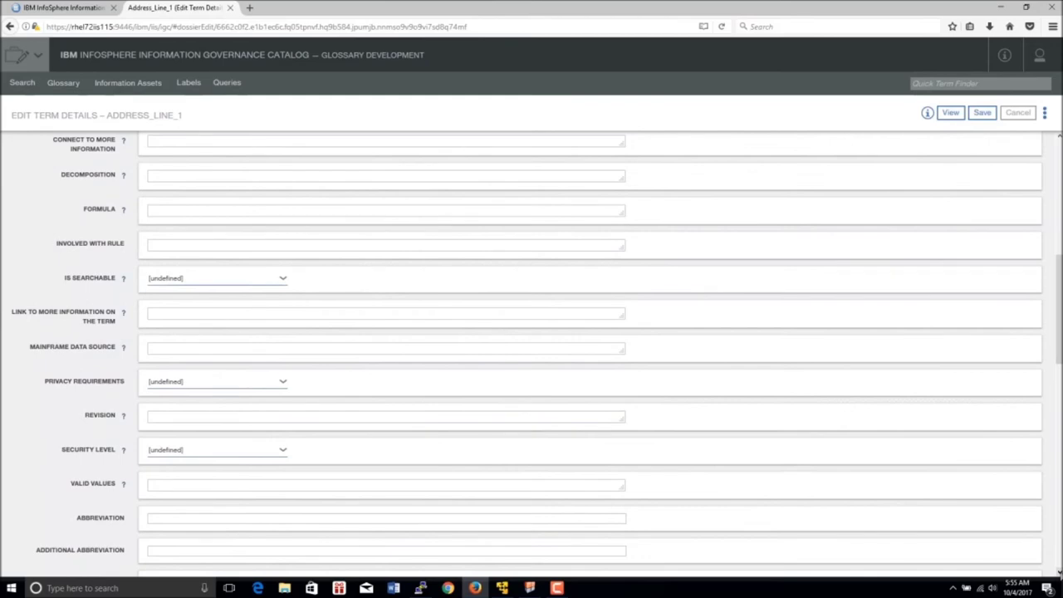
click(1058, 573)
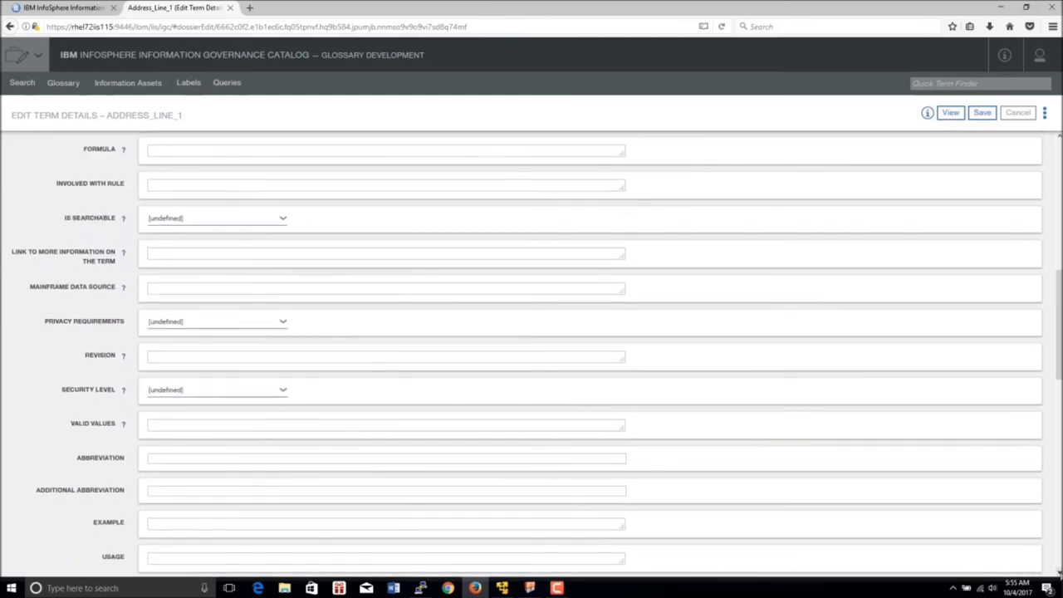
click(1058, 137)
scroll(1058, 137, up, 2)
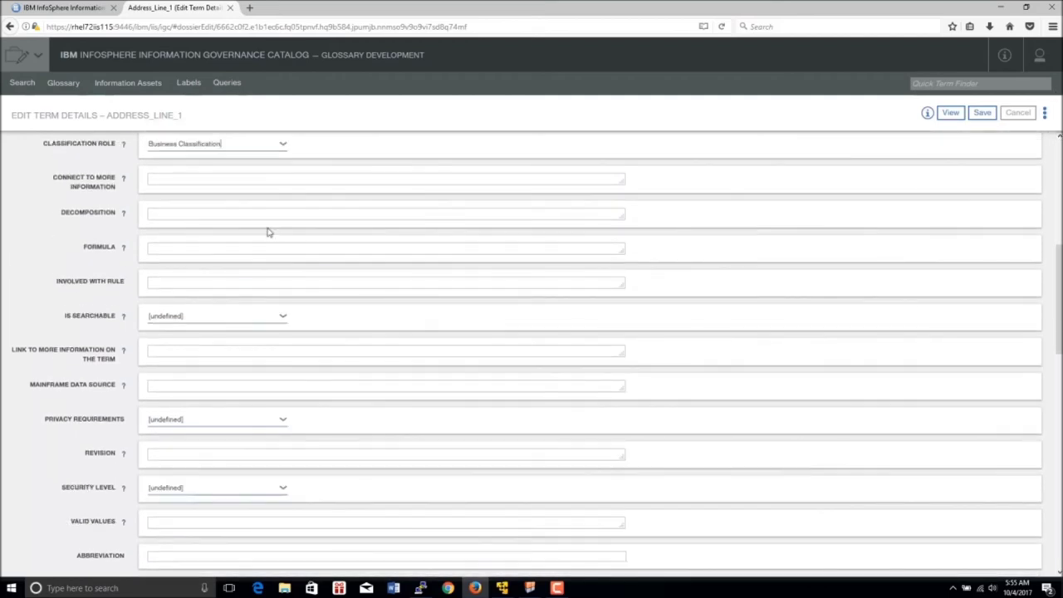
click(280, 144)
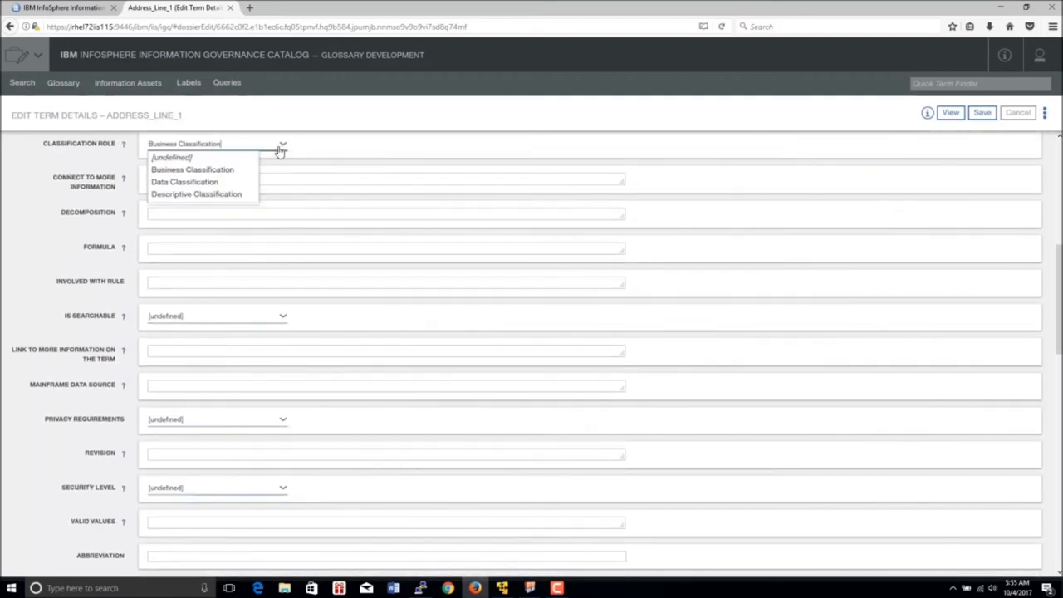
click(204, 182)
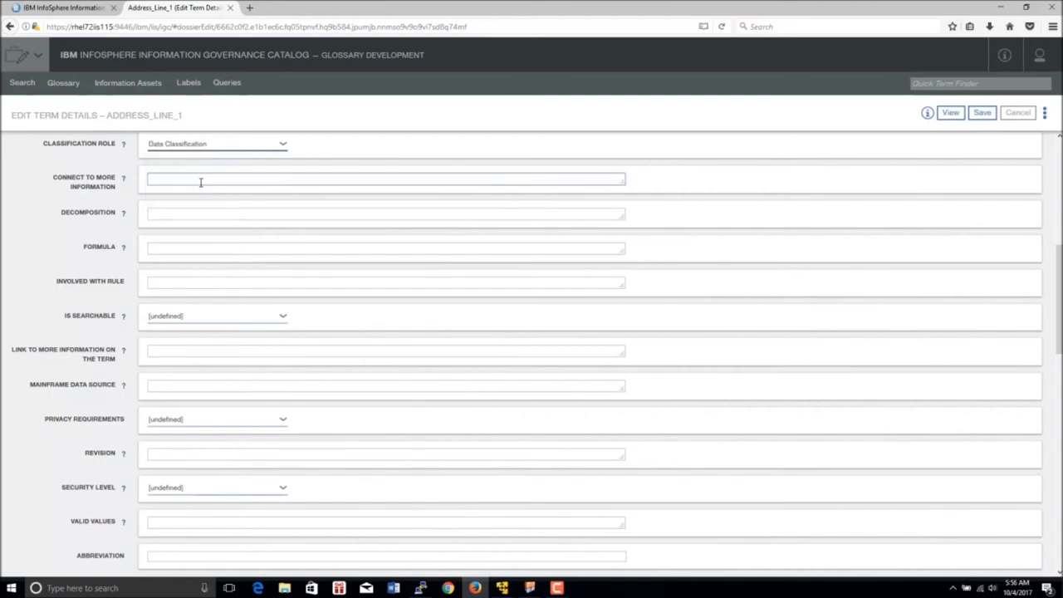
click(282, 421)
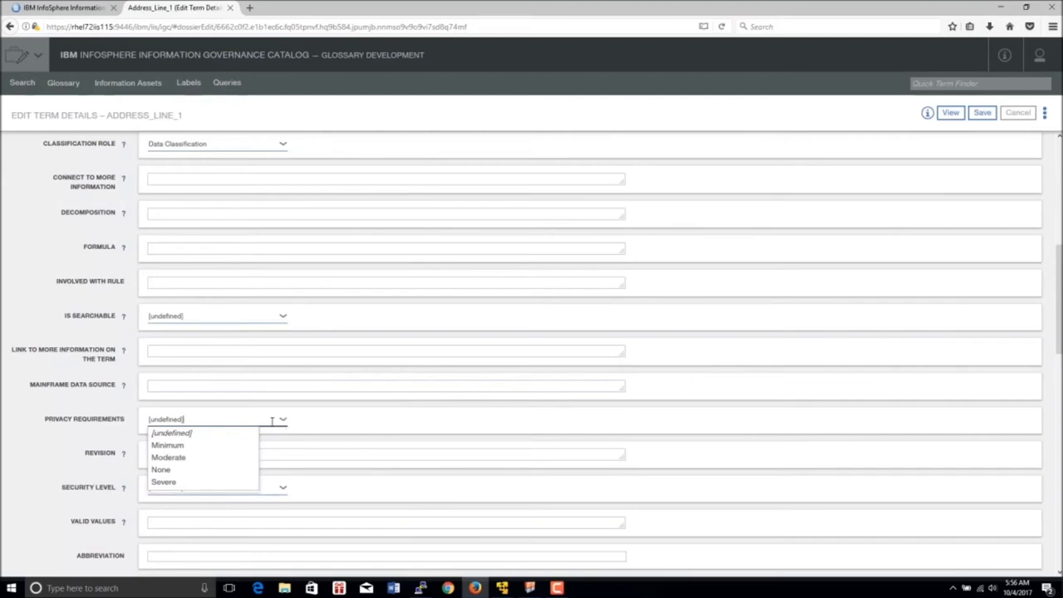
click(196, 446)
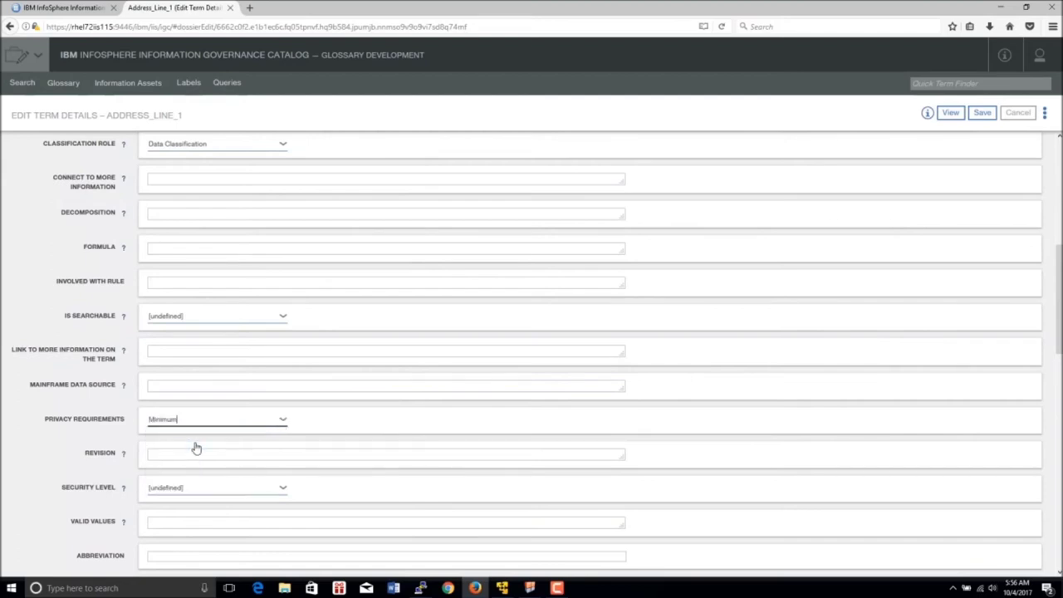
Step: Examine the available security levels and term types without changing either, and look over the associated terms fields
click(283, 490)
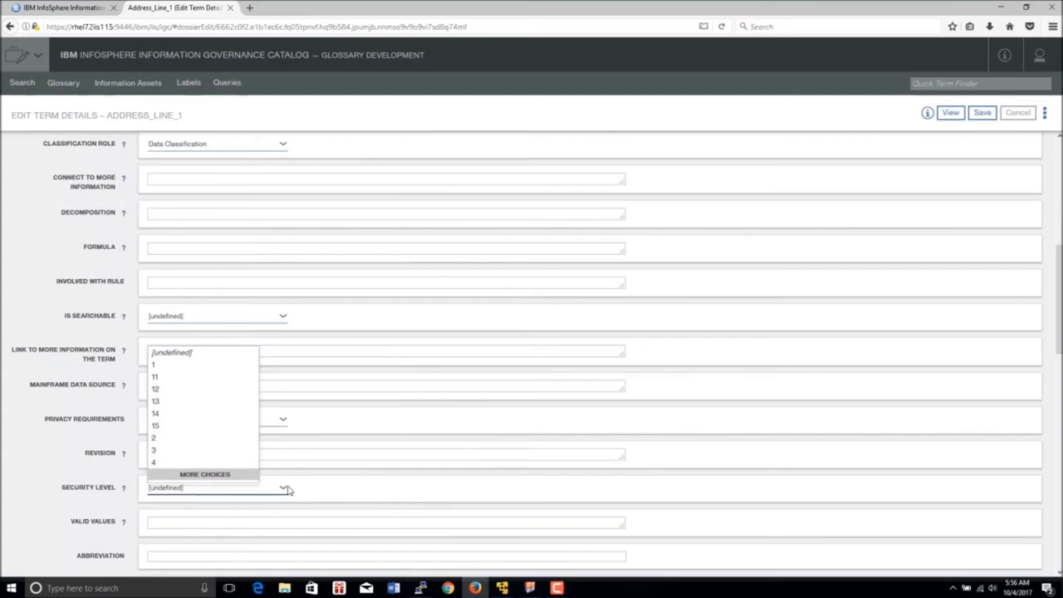
click(677, 98)
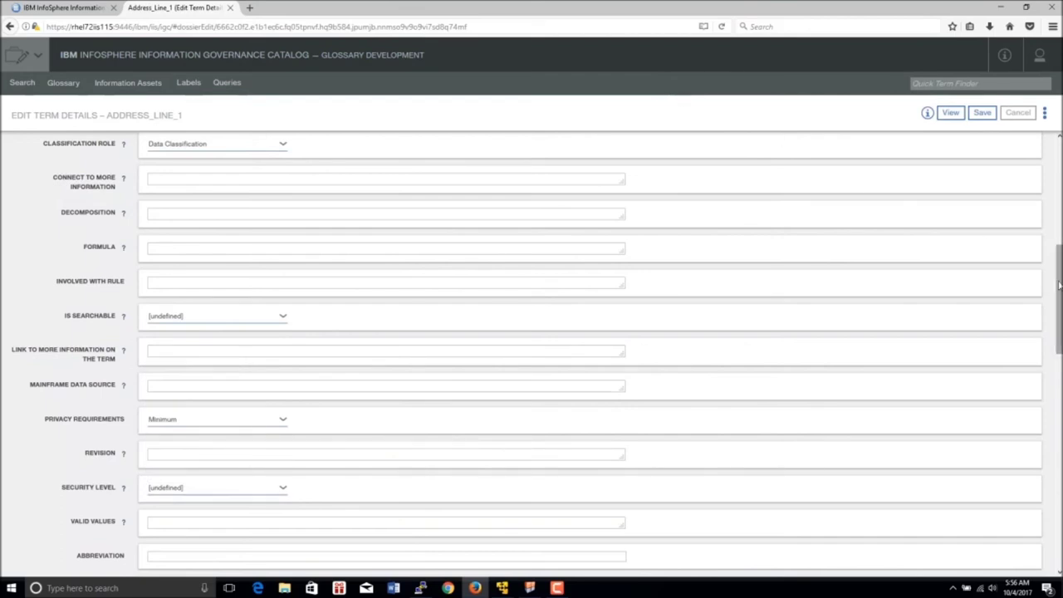
scroll(1059, 324, down, 3)
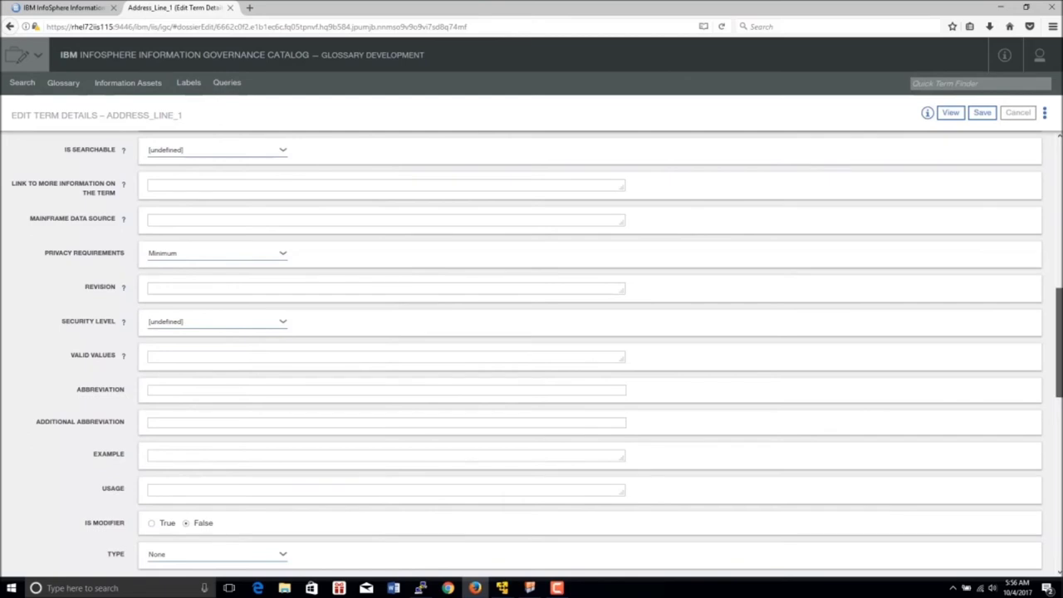
scroll(532, 349, down, 5)
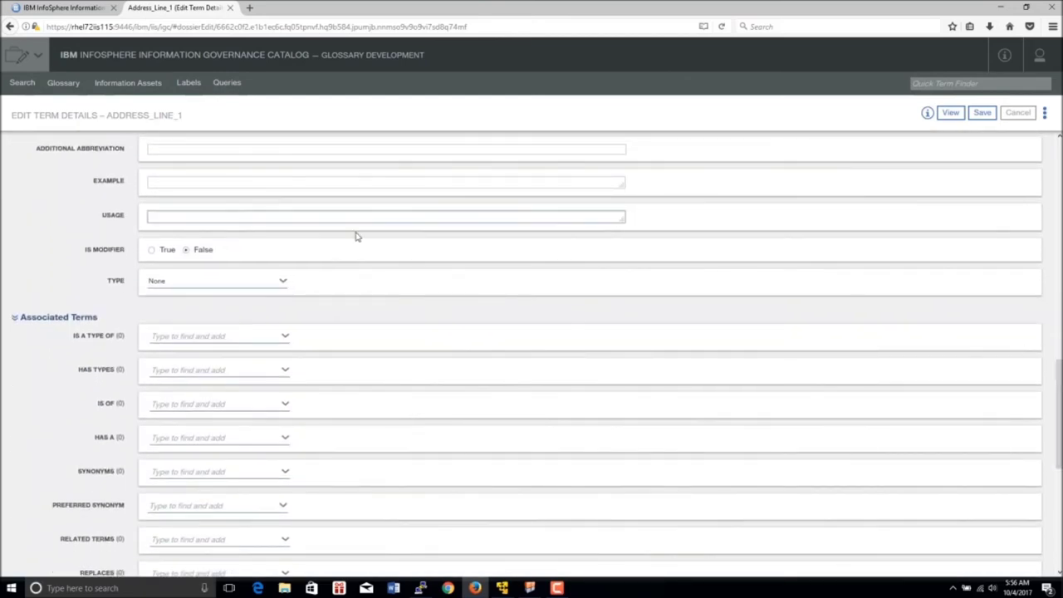
click(283, 284)
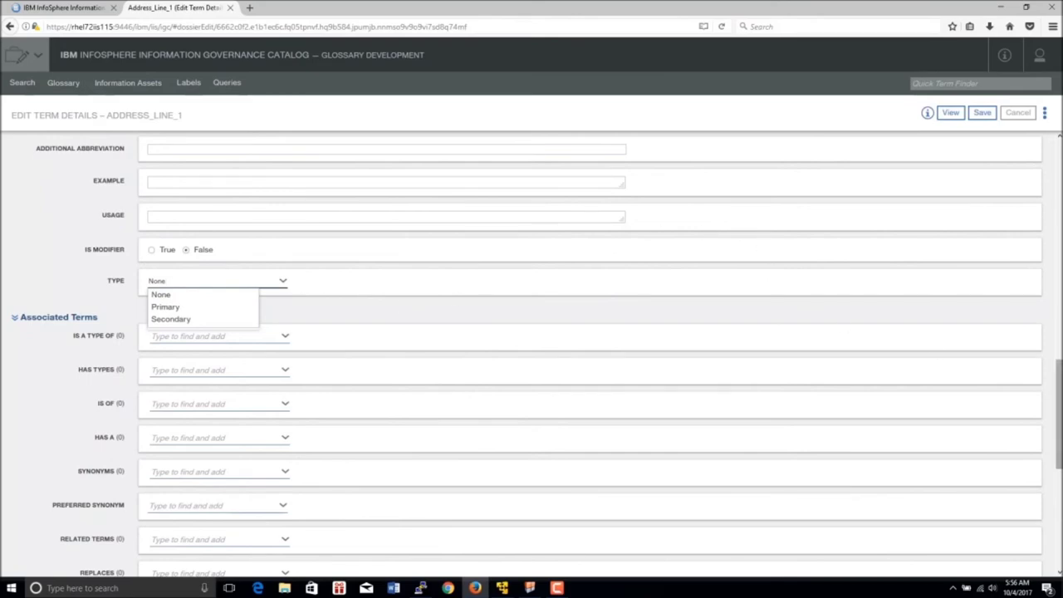
drag(1059, 451, 1059, 475)
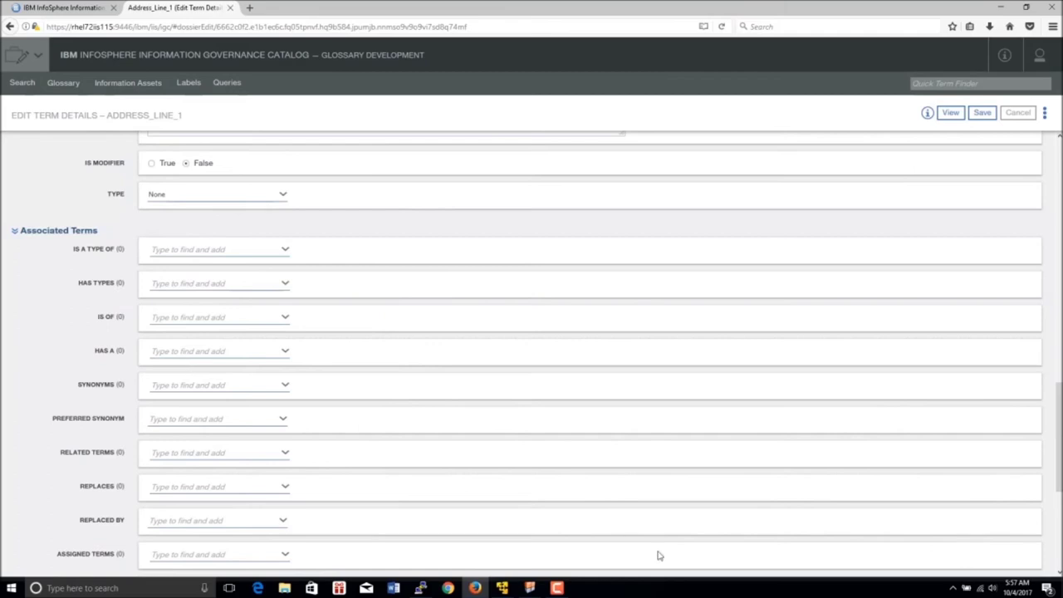
Step: Assign the database column ADDRESS1 from the ADDRESS table to the term as an asset
scroll(1058, 575, down, 3)
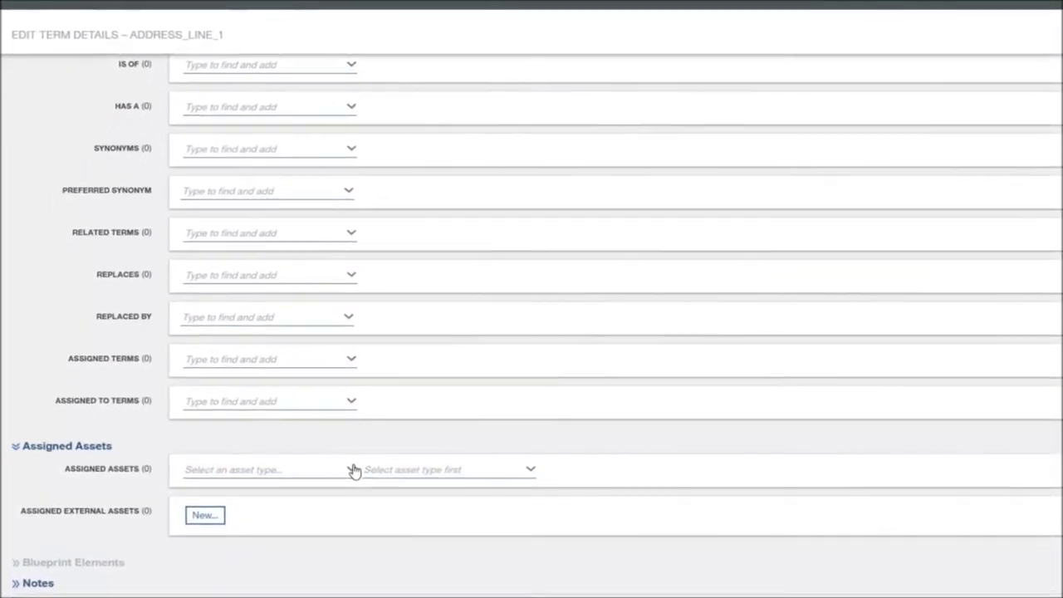
click(351, 471)
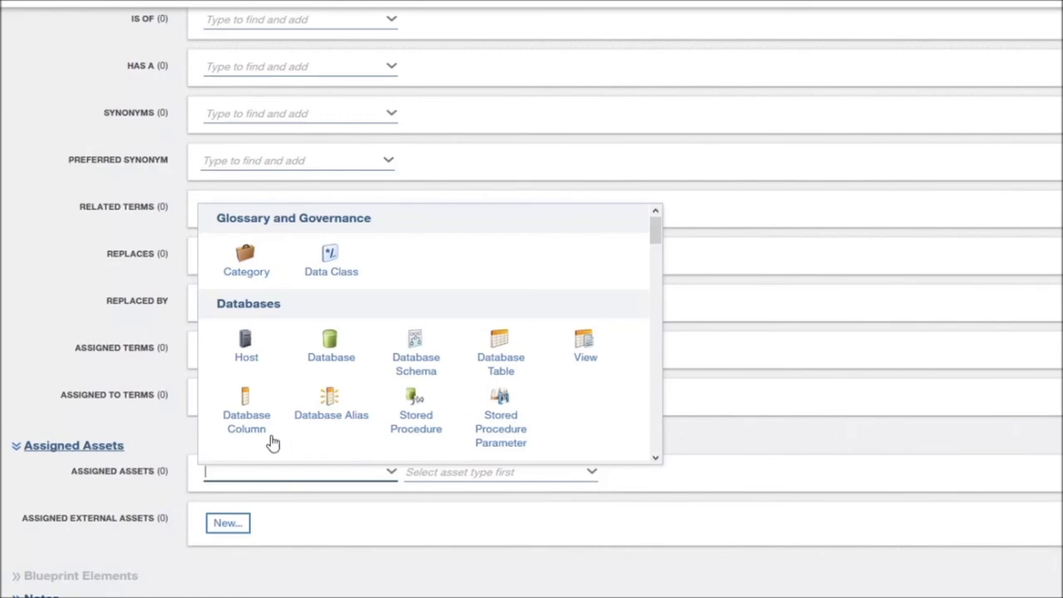
click(241, 414)
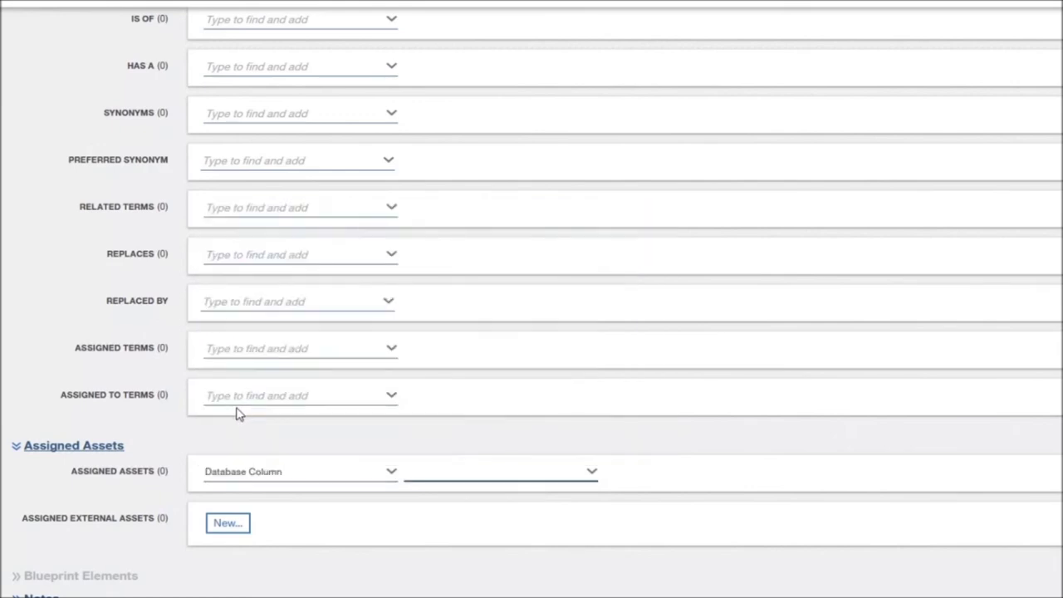
click(594, 474)
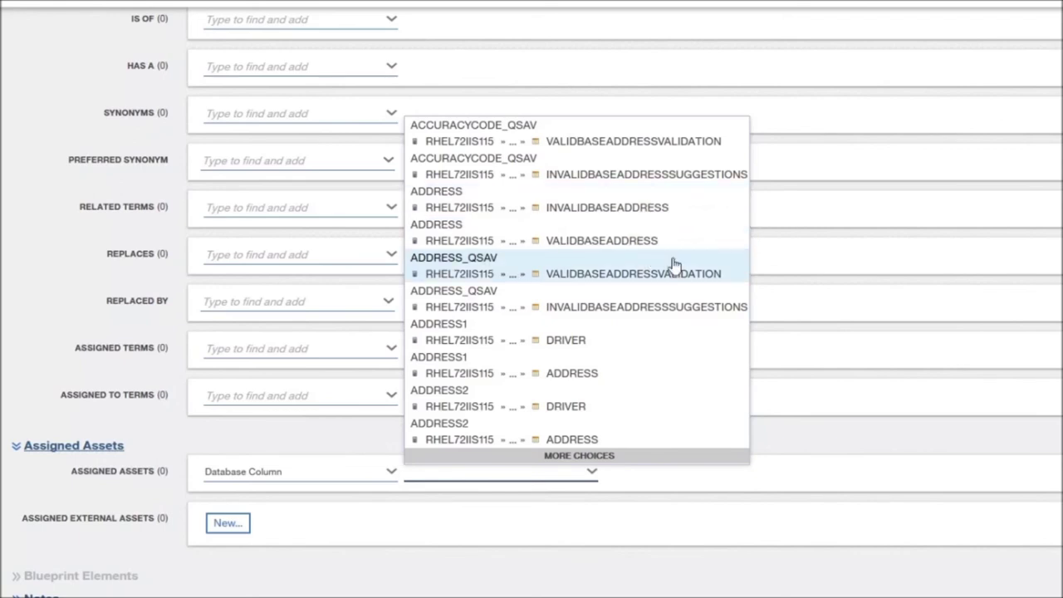
click(579, 456)
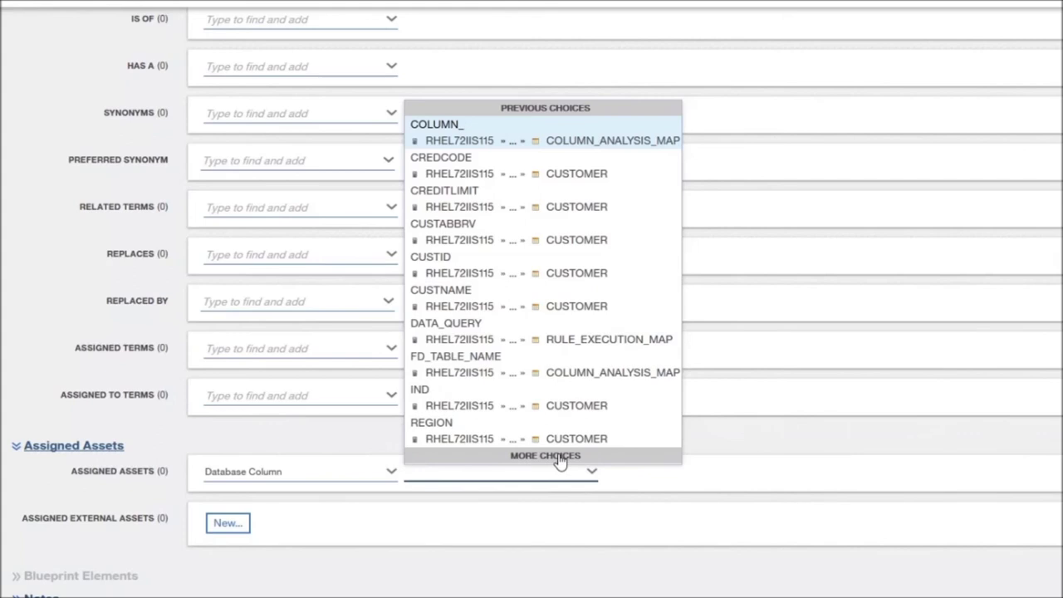
click(560, 456)
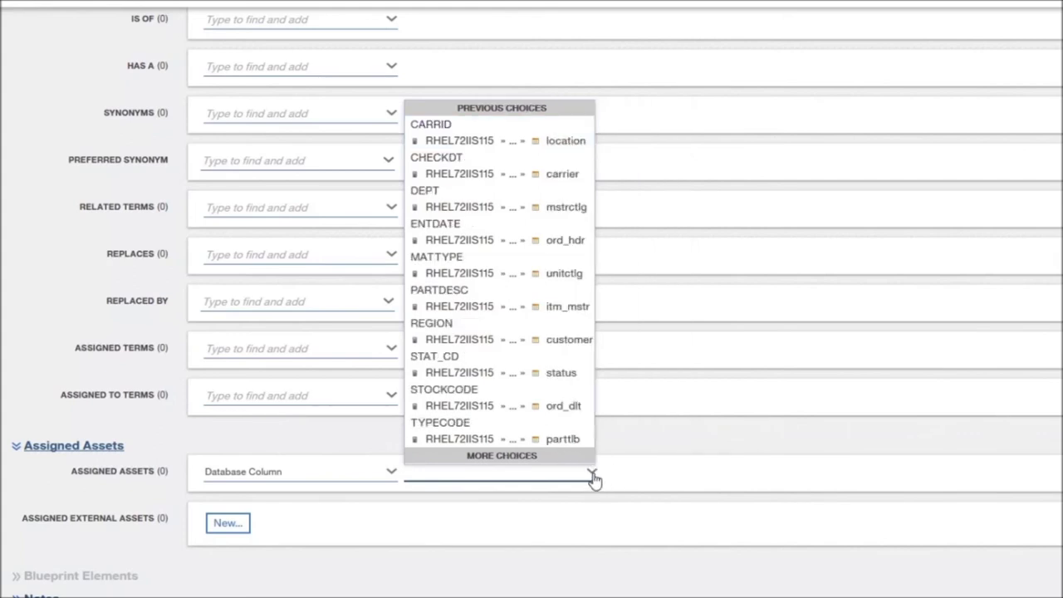
click(512, 110)
click(512, 110)
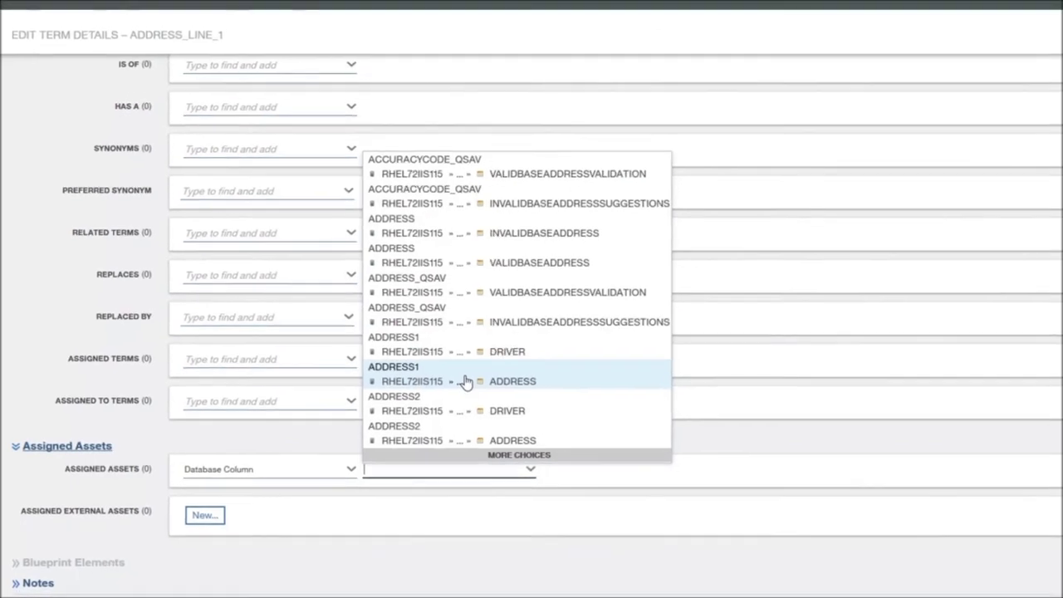
click(519, 373)
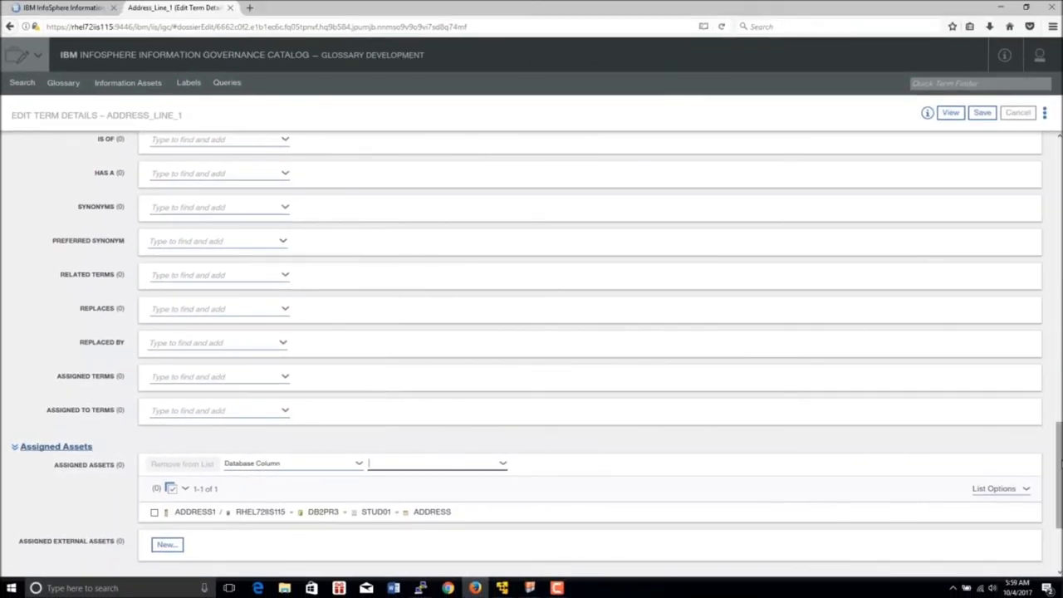
Step: Save the term with the comment "Added the rules and linked to the information asset : address column"
scroll(1057, 471, down, 1)
scroll(532, 349, down, 1)
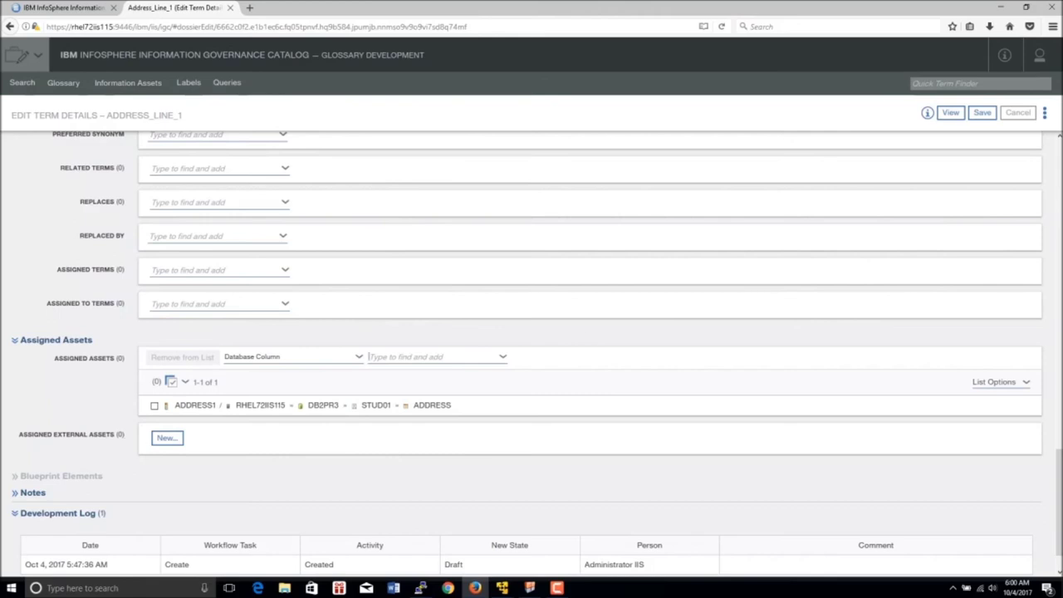
scroll(590, 349, up, 3)
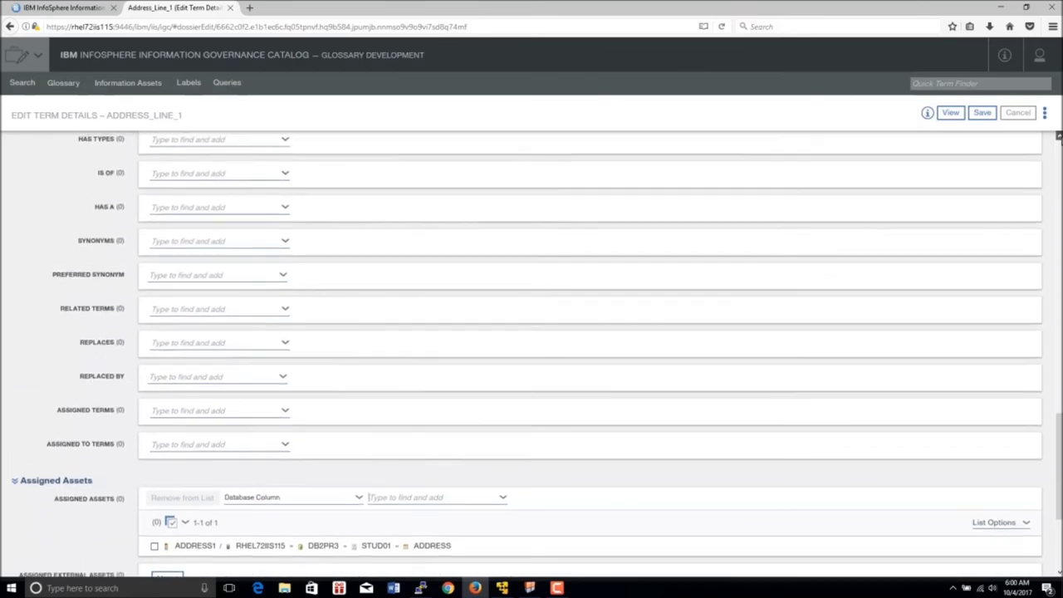
scroll(589, 353, up, 5)
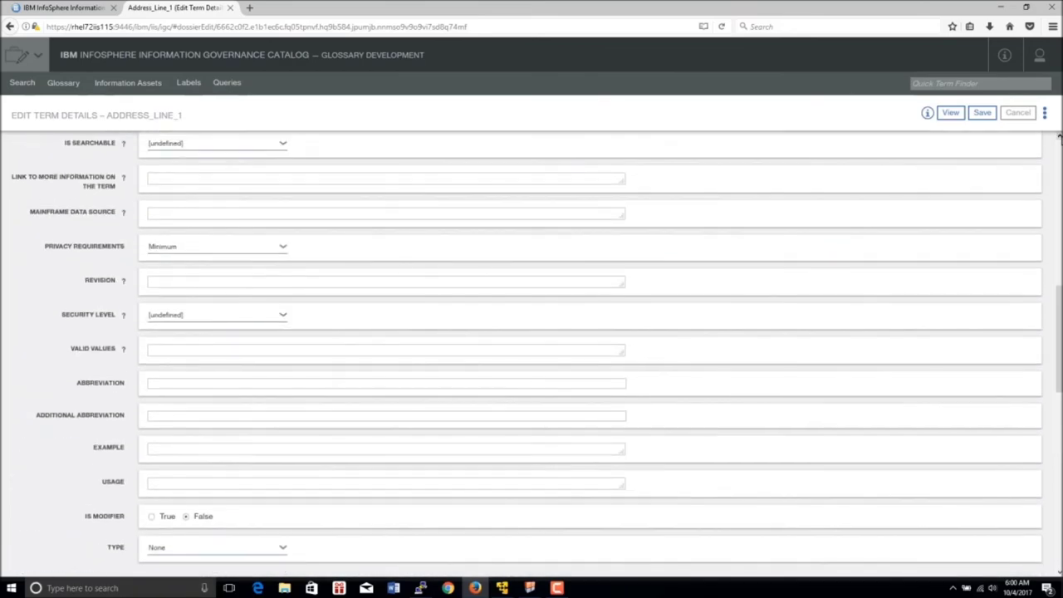
scroll(589, 353, up, 5)
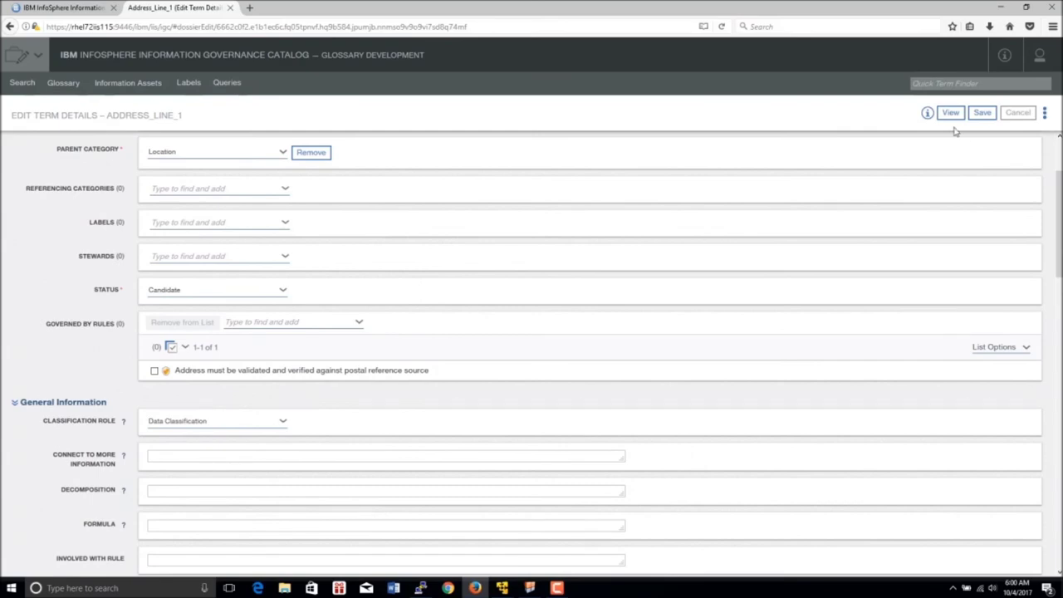
click(977, 114)
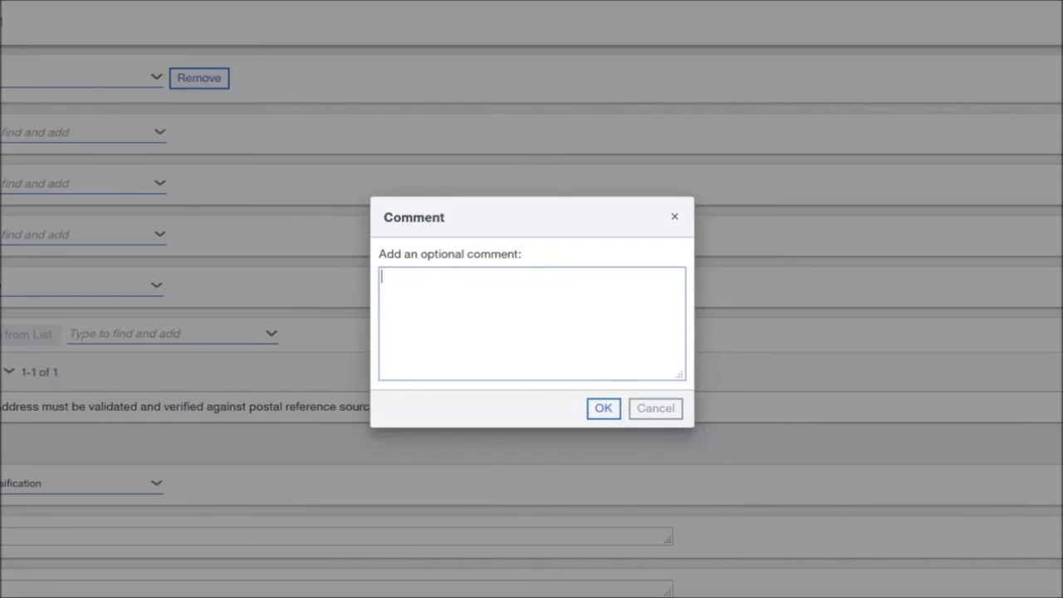
text(Added the rules and )
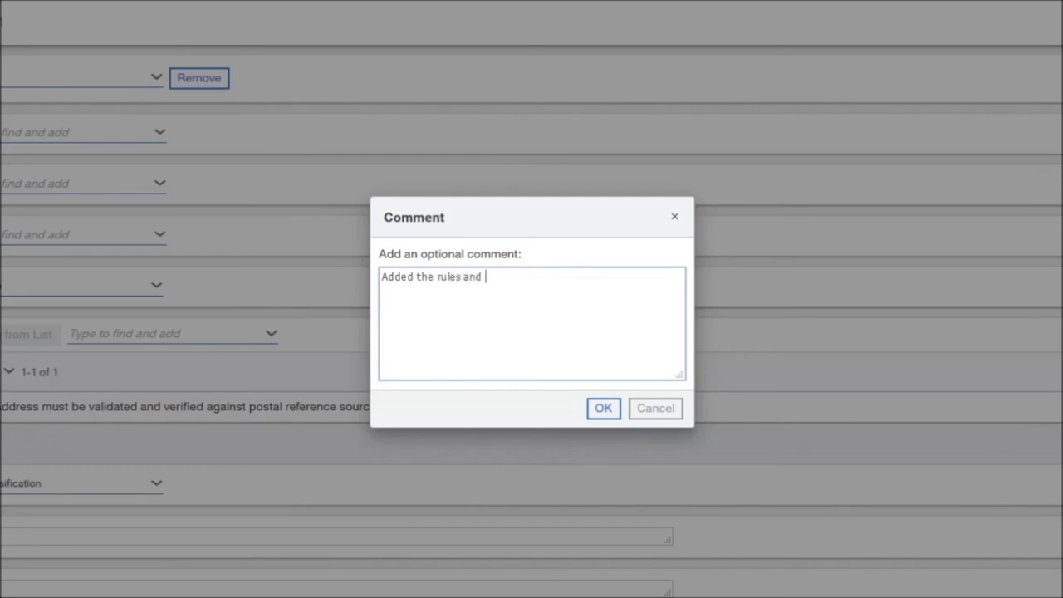
text(linked to the informa)
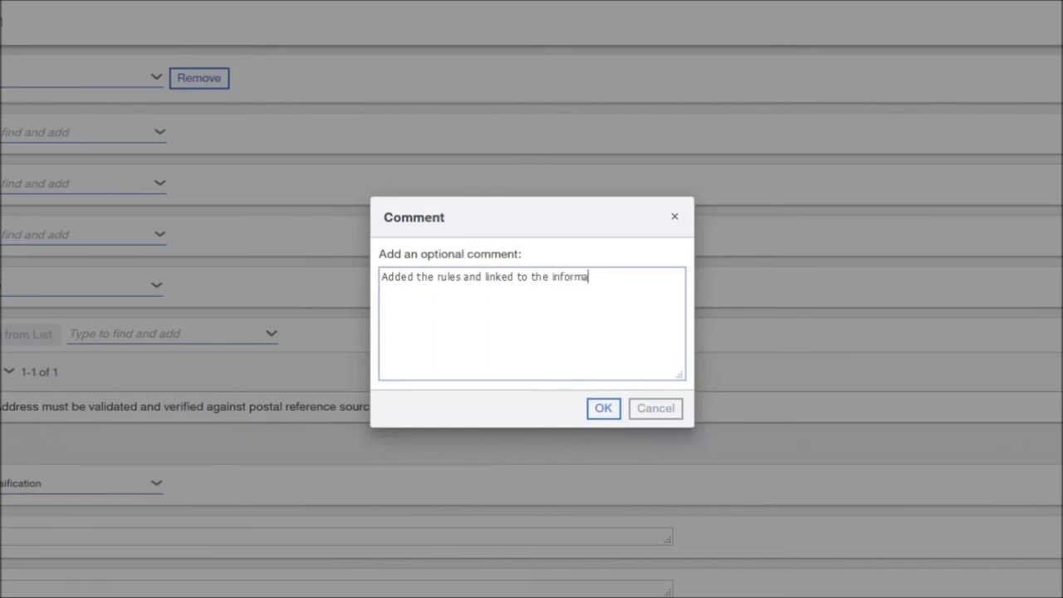
text(tion asset :)
text(ca)
key(BackSpace)
key(BackSpace)
text(address d)
key(BackSpace)
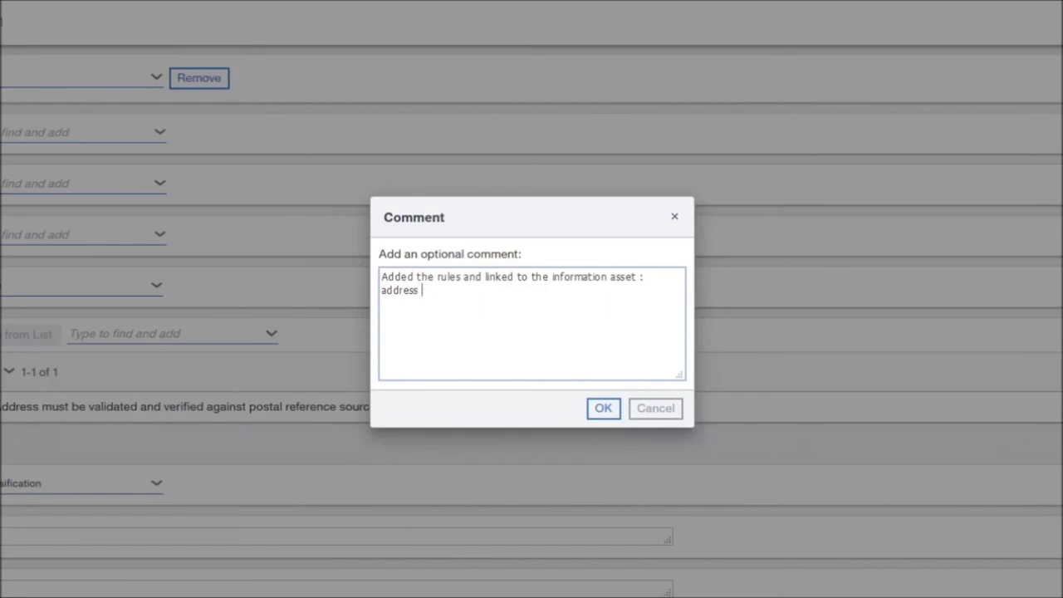
text(column)
click(602, 409)
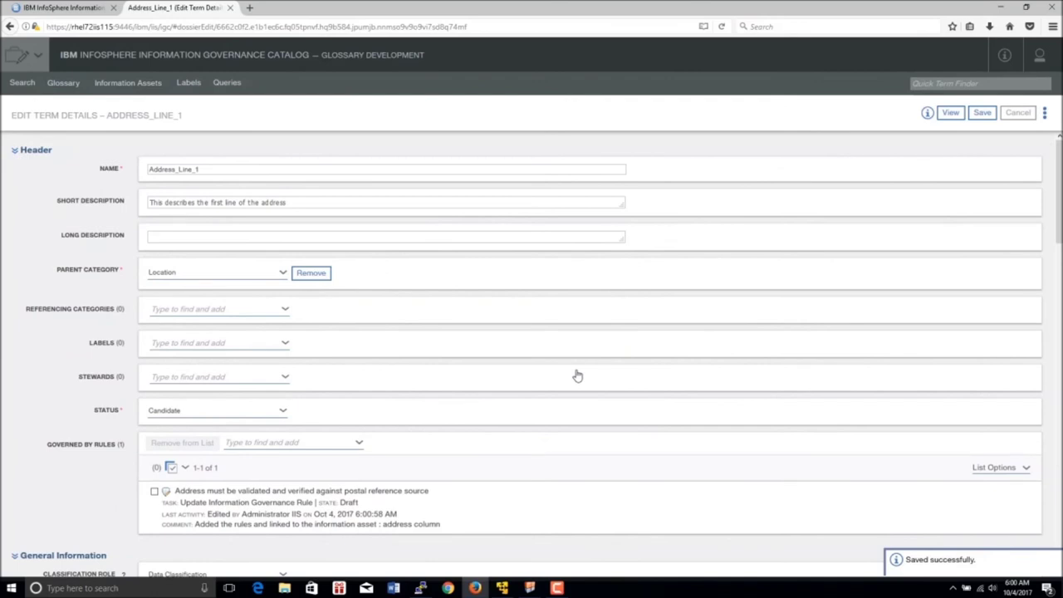
Step: Send the draft term for approval with the comment "Hello, I have added additional information for the term. Please approve."
click(1045, 114)
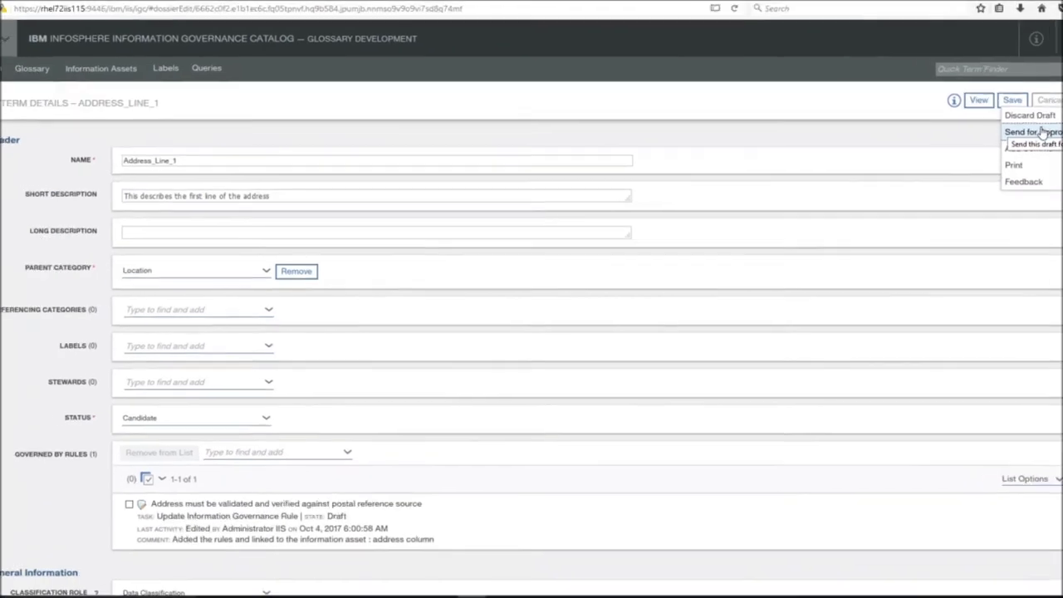
click(1011, 143)
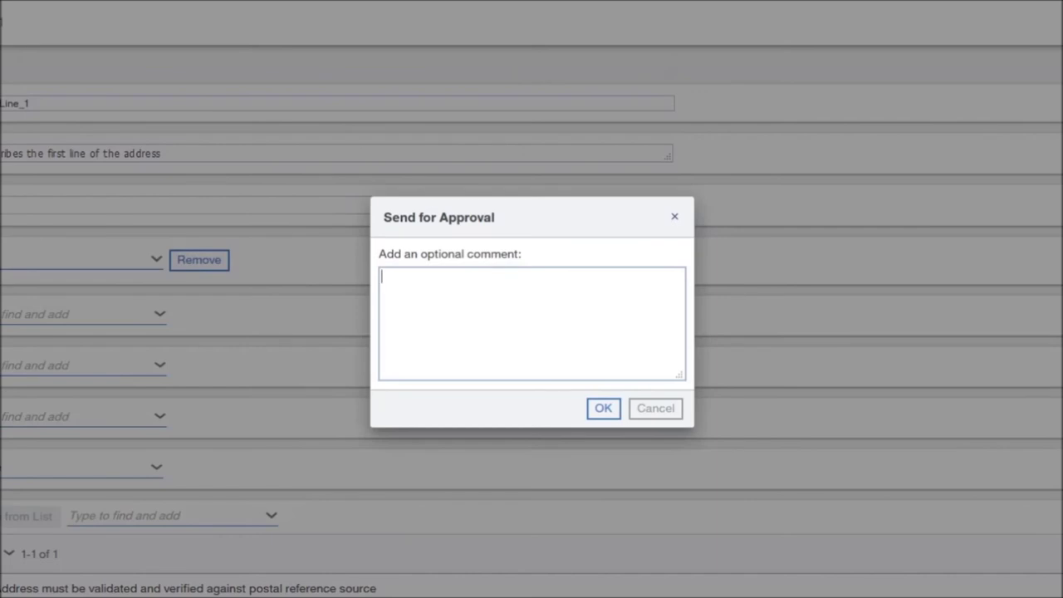
text(Hello,)
key(Return)
key(Return)
text(I have added )
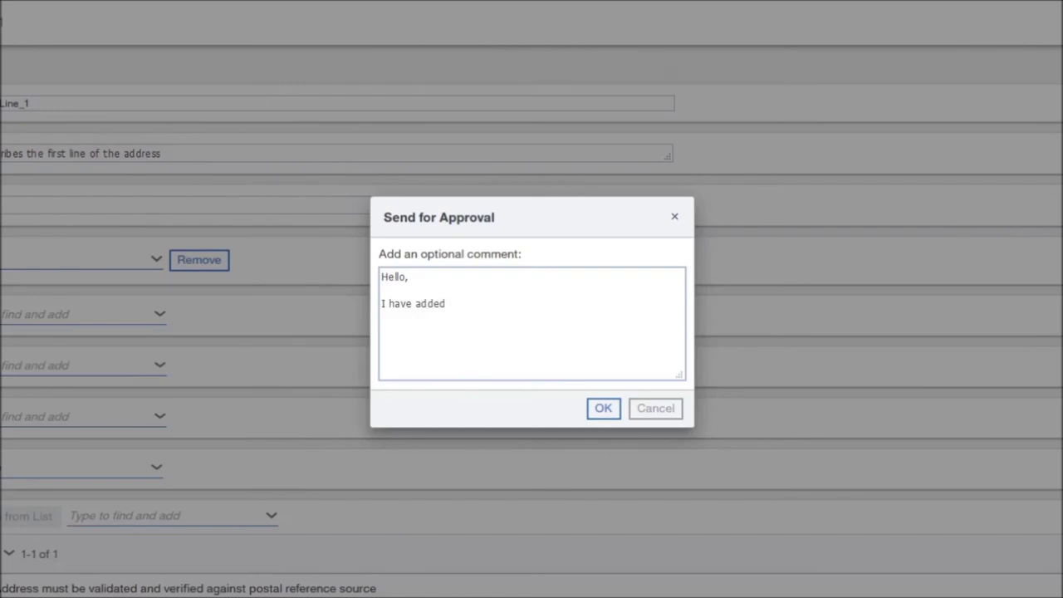
text(additional information for thea)
key(BackSpace)
text(term. )
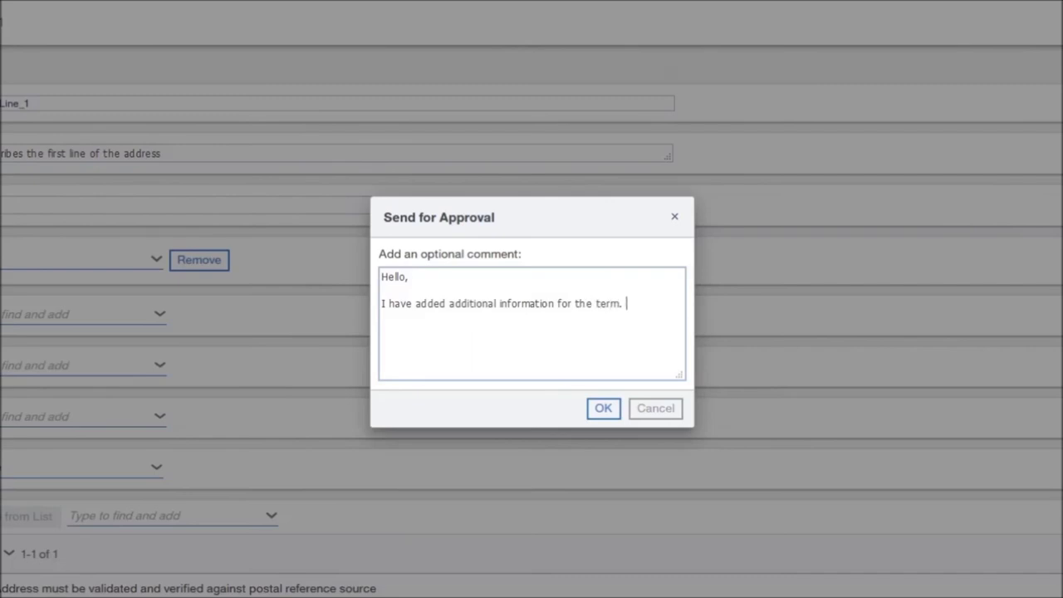
text(Please approve.)
click(603, 408)
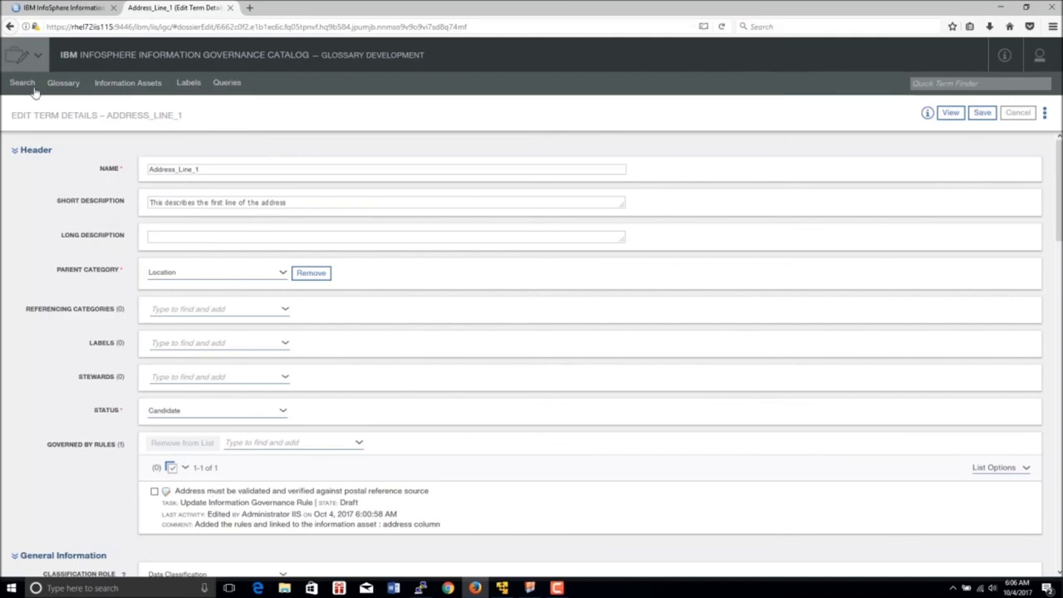
click(76, 87)
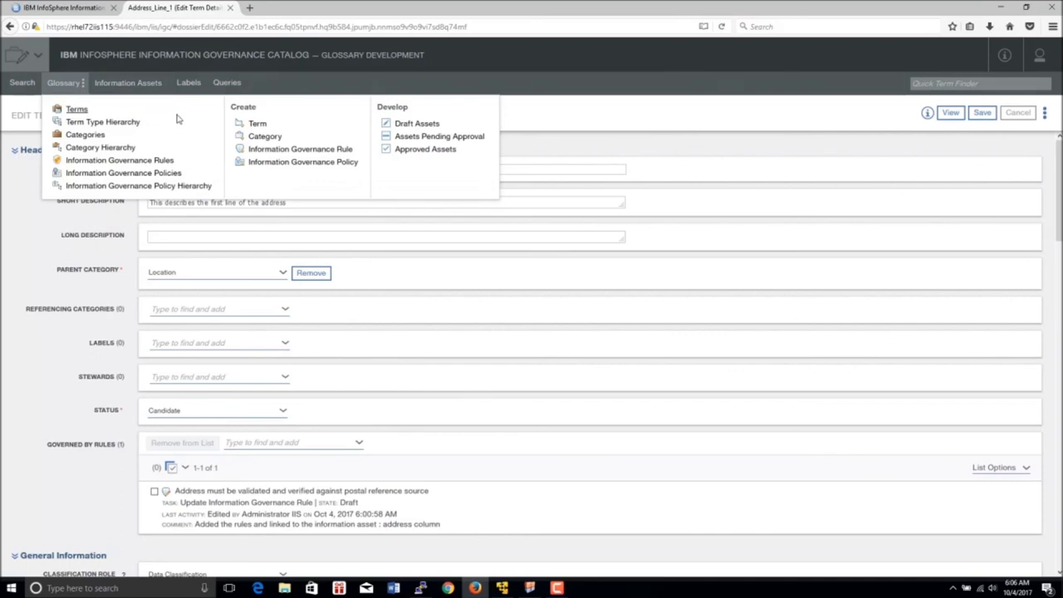
click(278, 165)
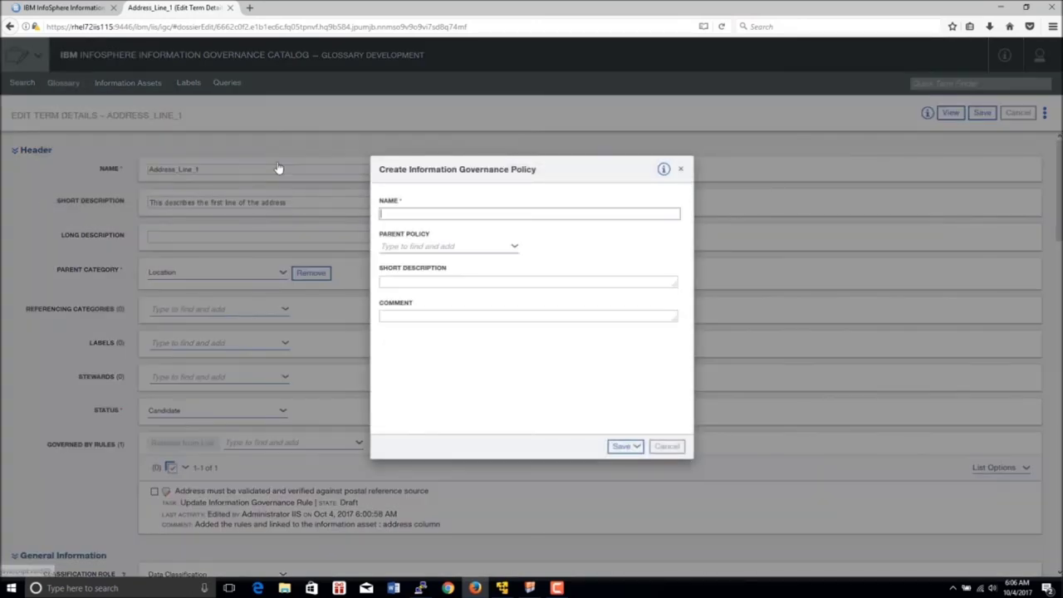
click(673, 449)
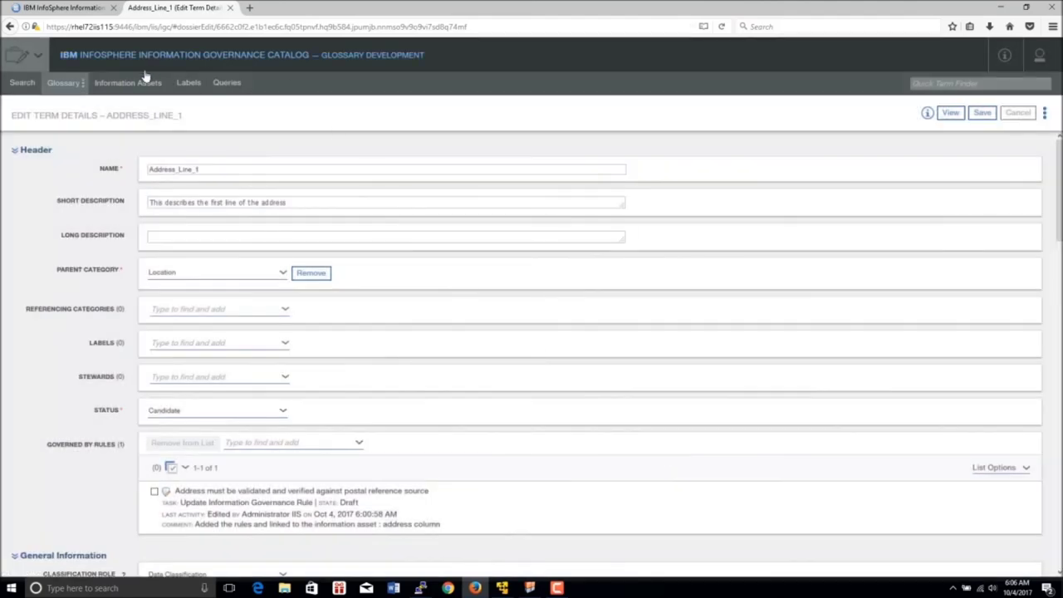
Step: Browse the list of existing information governance policies in the glossary
click(69, 85)
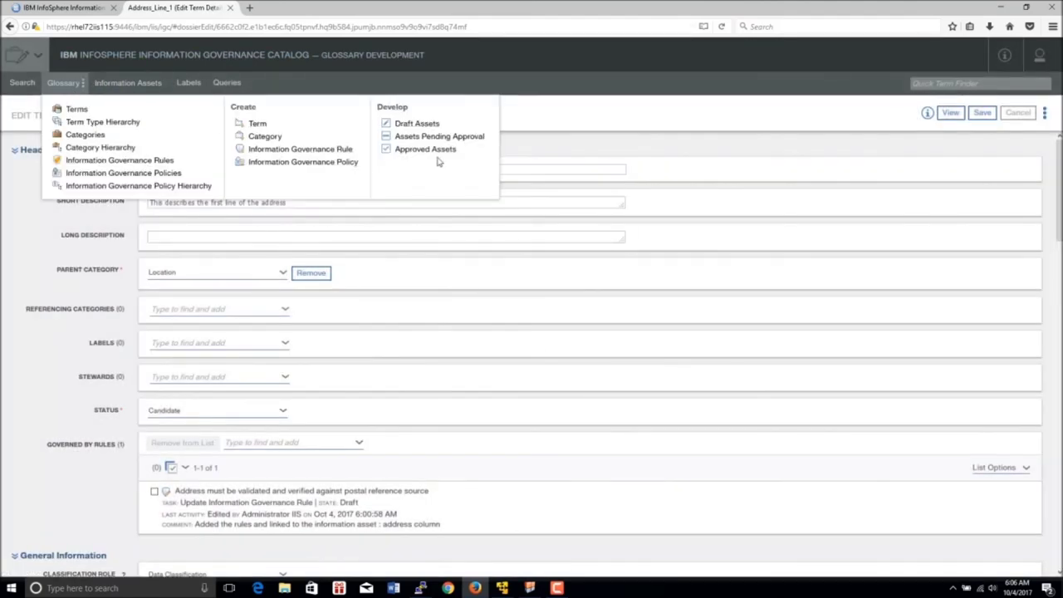
click(134, 174)
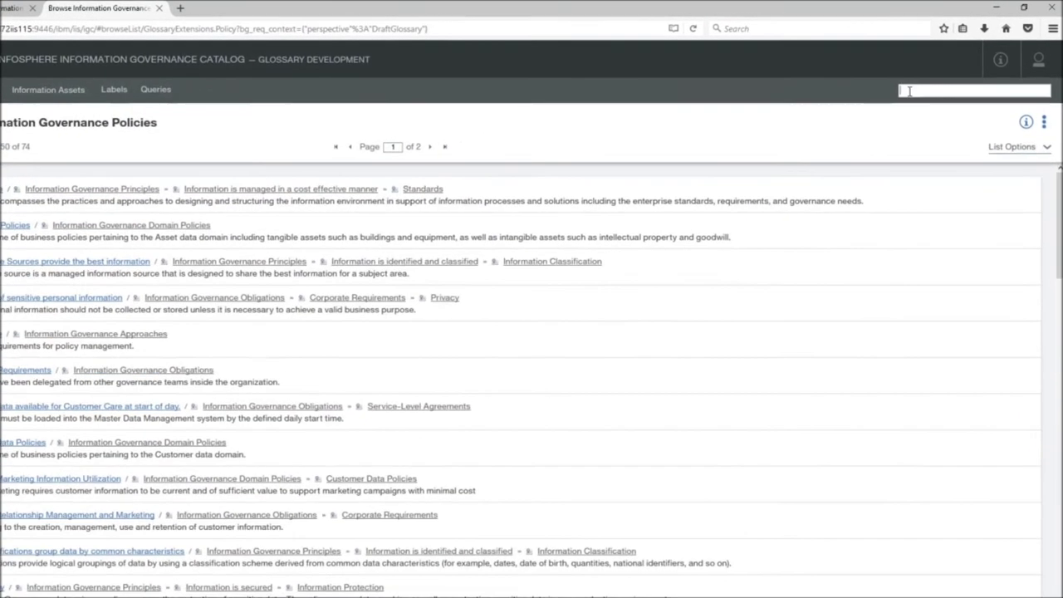
Step: Find the Address_Line_1 term in the Location category by searching terms for "address", and open its details
text(a)
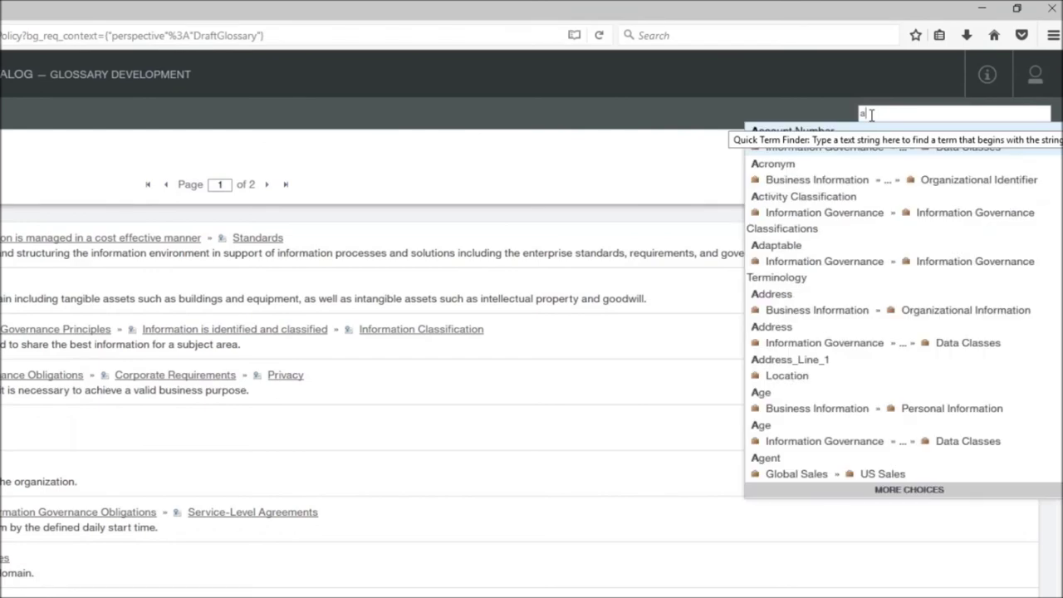
text(dd)
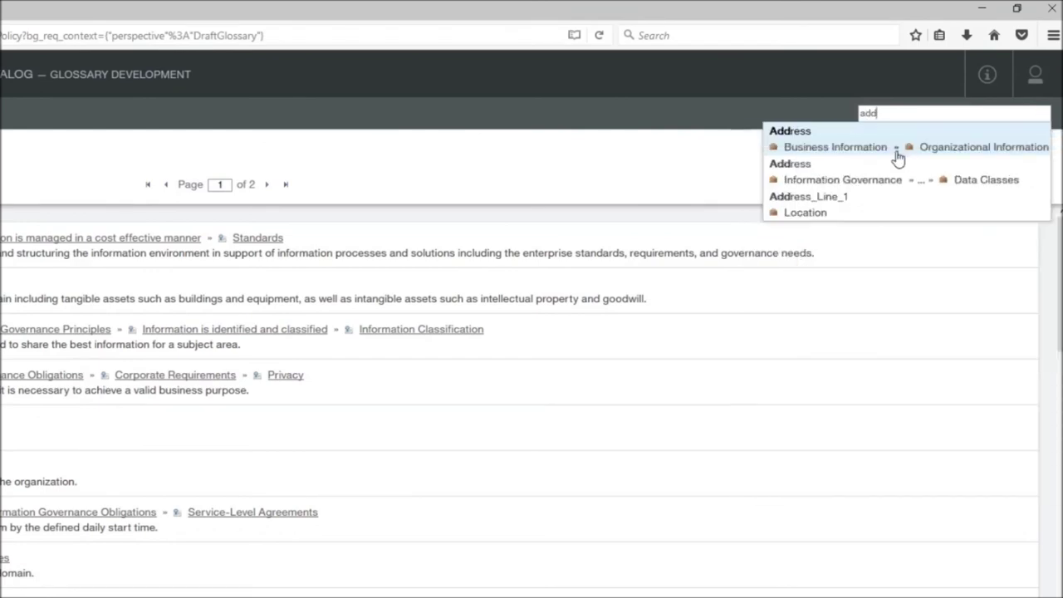
text(ress)
key(Escape)
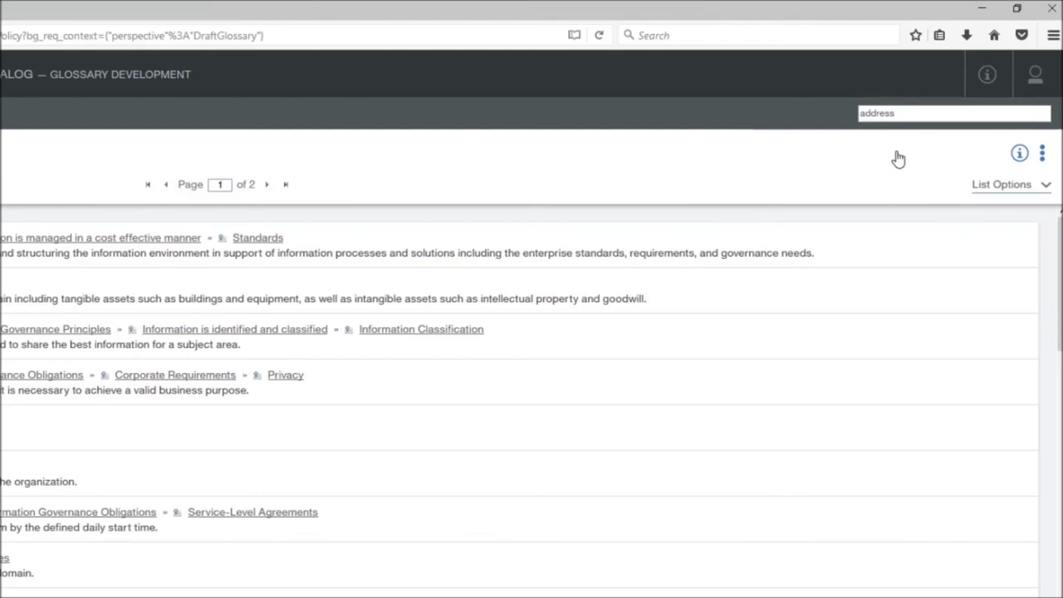
click(932, 112)
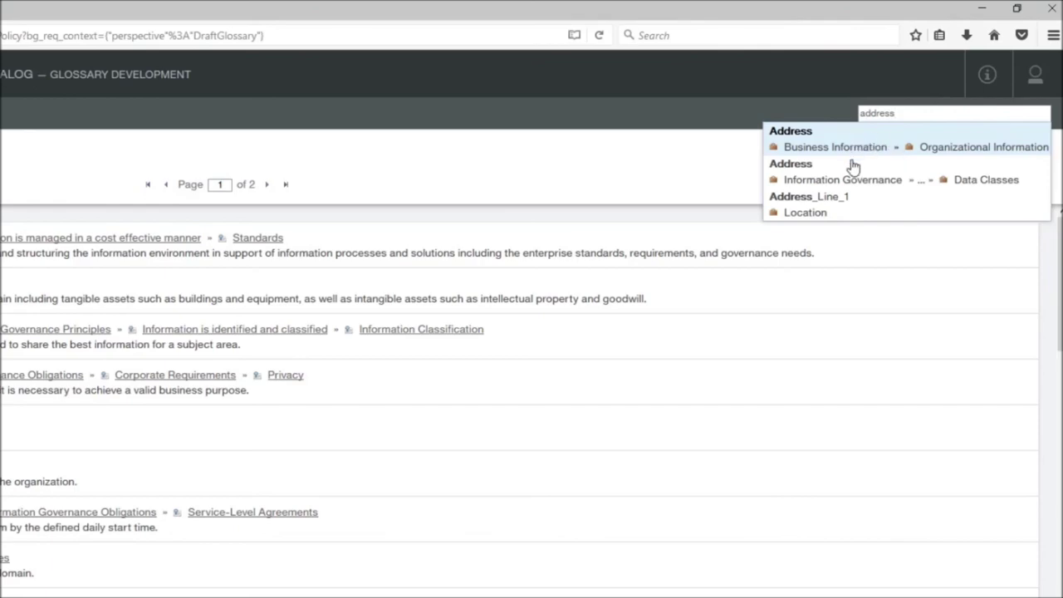
click(830, 199)
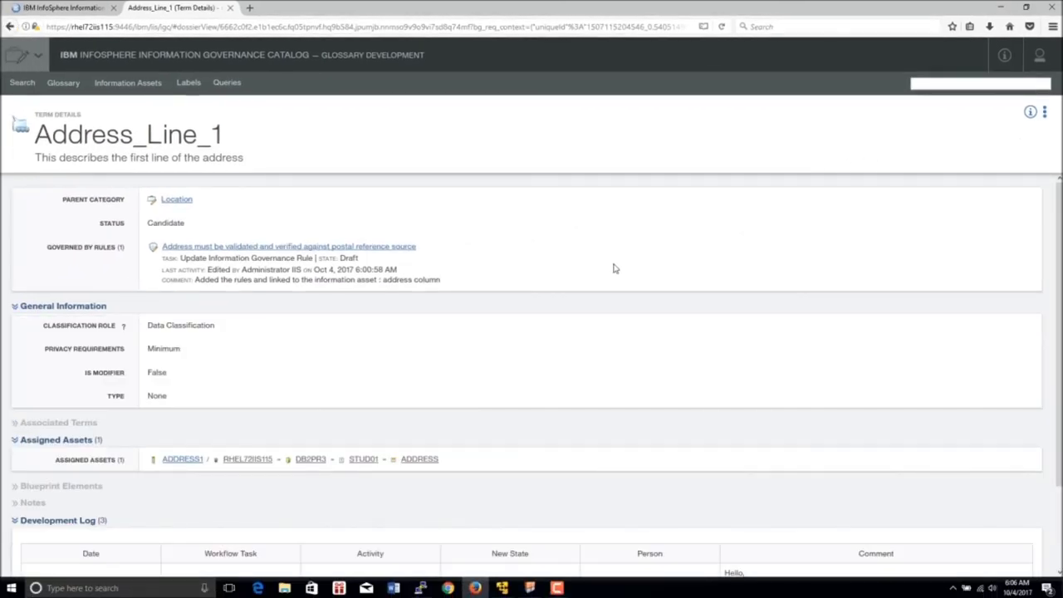
Step: Open the term's governing rule about validating addresses against a postal reference source, and examine its implementing assets and referencing policies
mouse_move(197, 249)
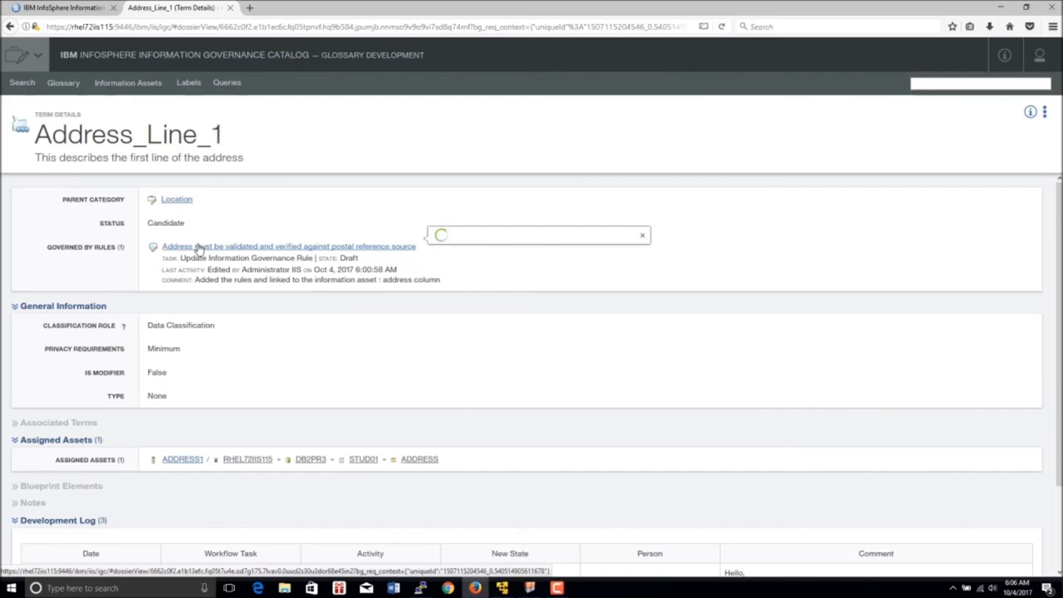
click(203, 248)
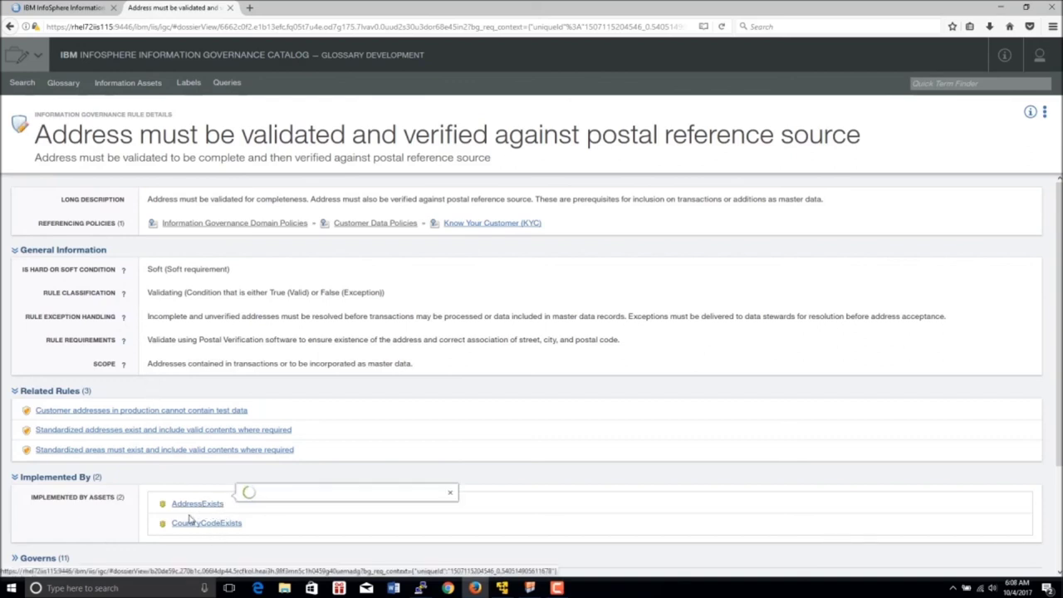
click(160, 504)
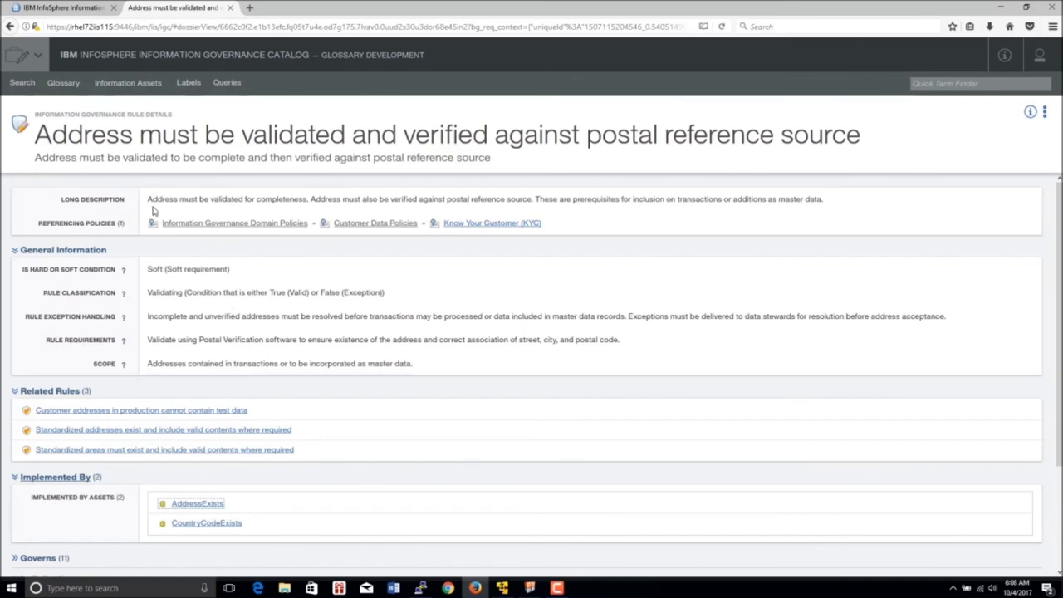
mouse_move(217, 230)
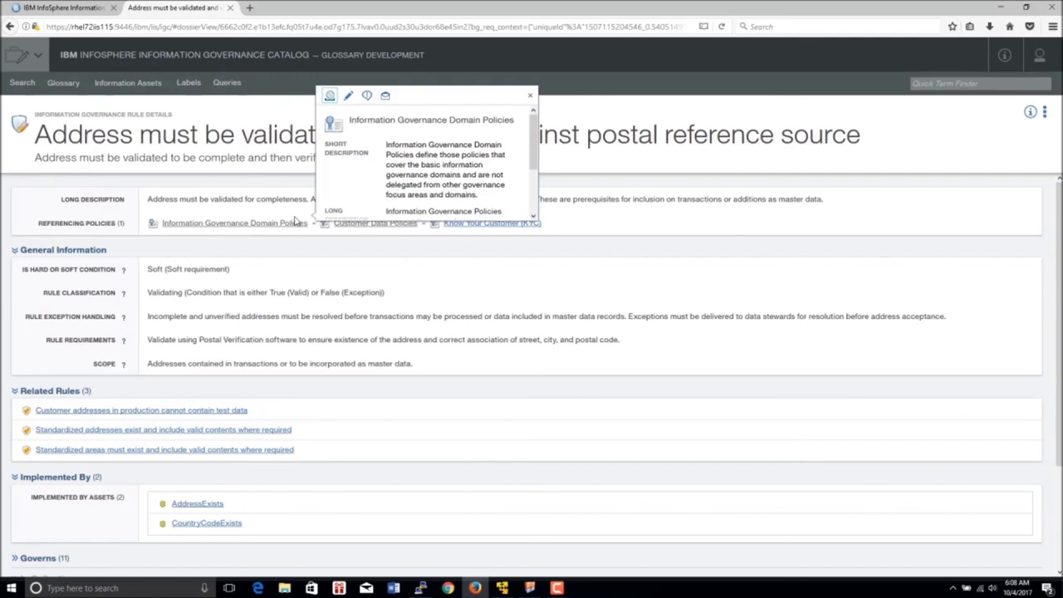
mouse_move(360, 229)
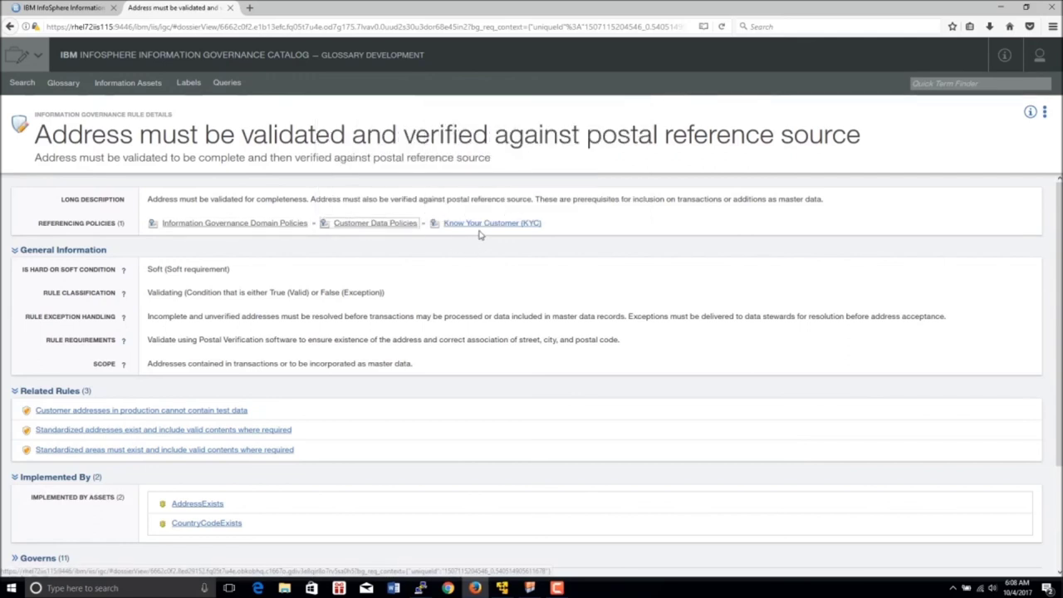
mouse_move(480, 230)
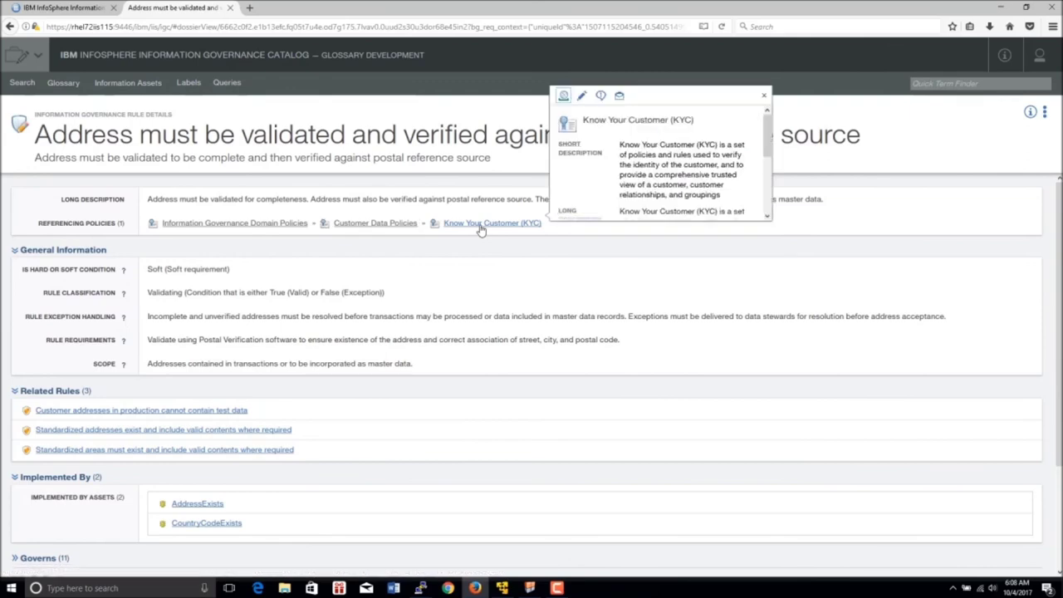